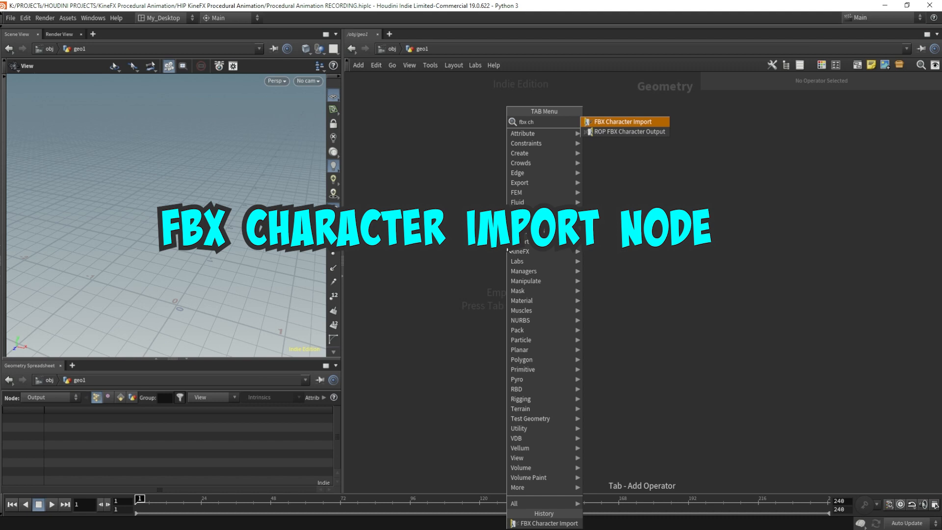
# Step: Add an FBX Character Import node to the geometry network
pyautogui.press('Return')
pyautogui.click(501, 192)
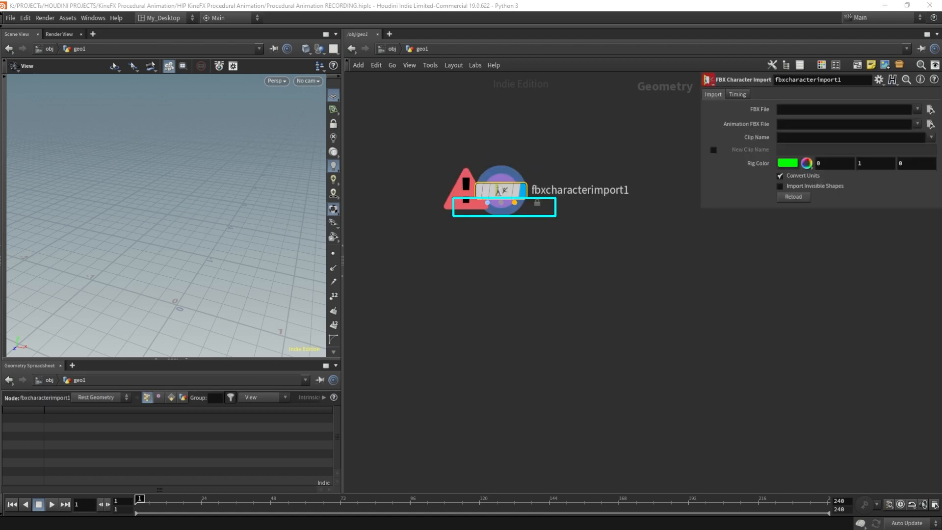
pyautogui.click(487, 202)
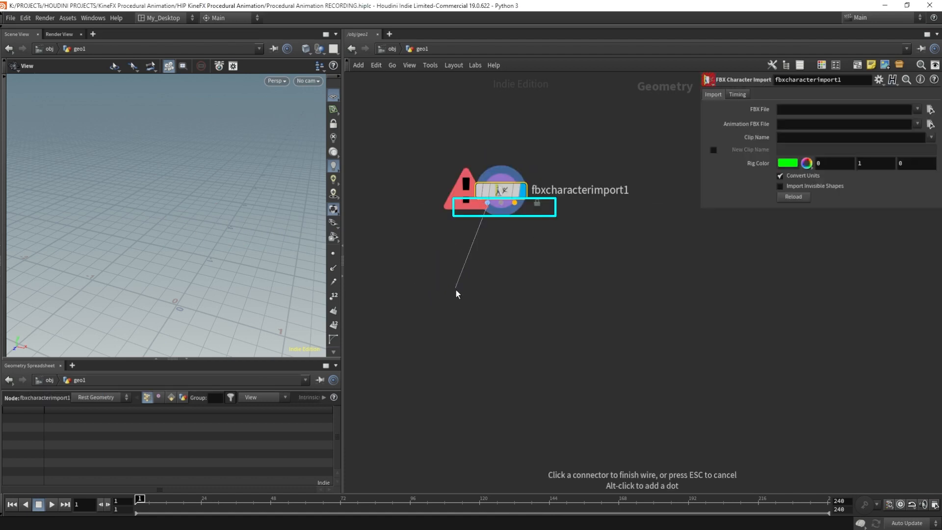
pyautogui.press('Escape')
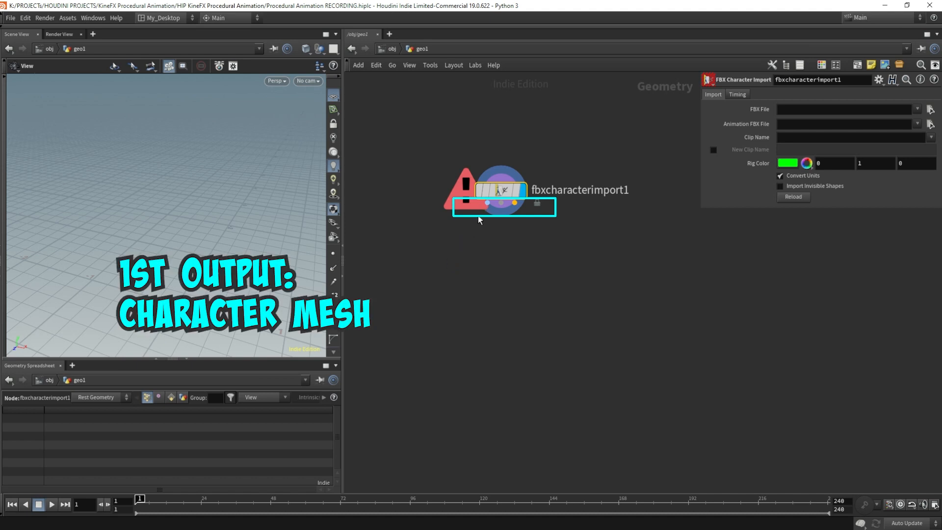
pyautogui.click(503, 204)
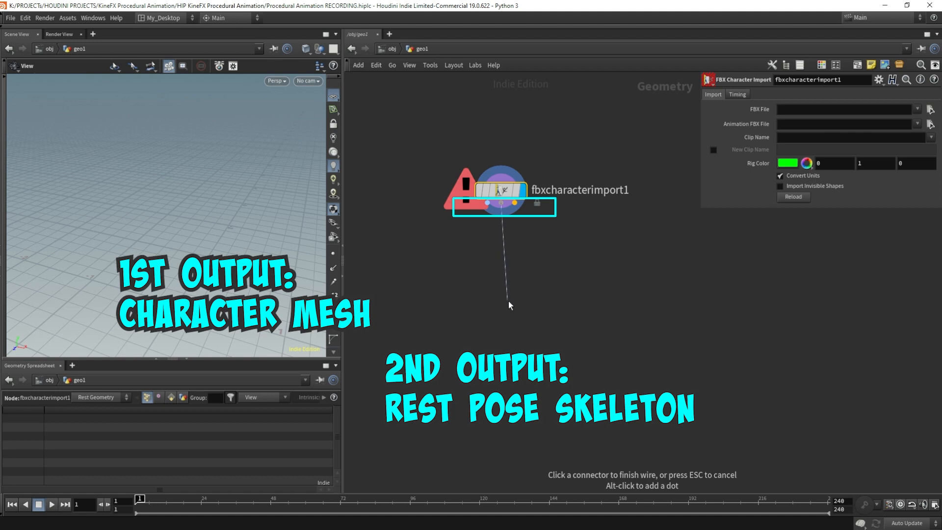
pyautogui.press('Escape')
pyautogui.click(515, 202)
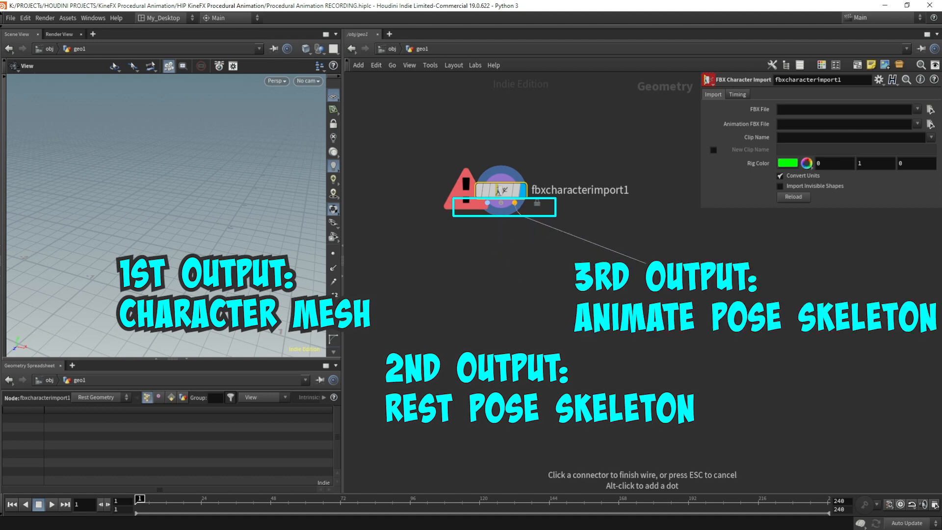
pyautogui.press('Escape')
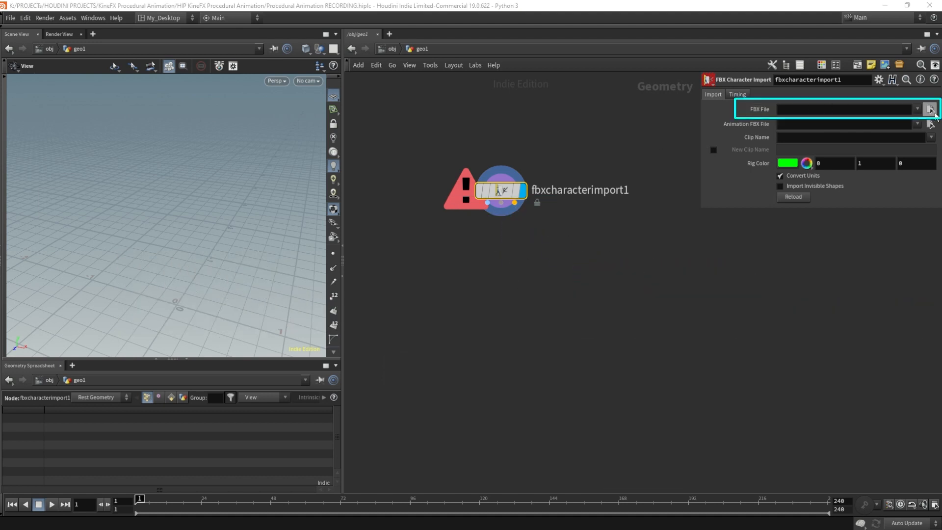
# Step: Load Erik_v1.fbx as the FBX file of the character import node
pyautogui.click(931, 110)
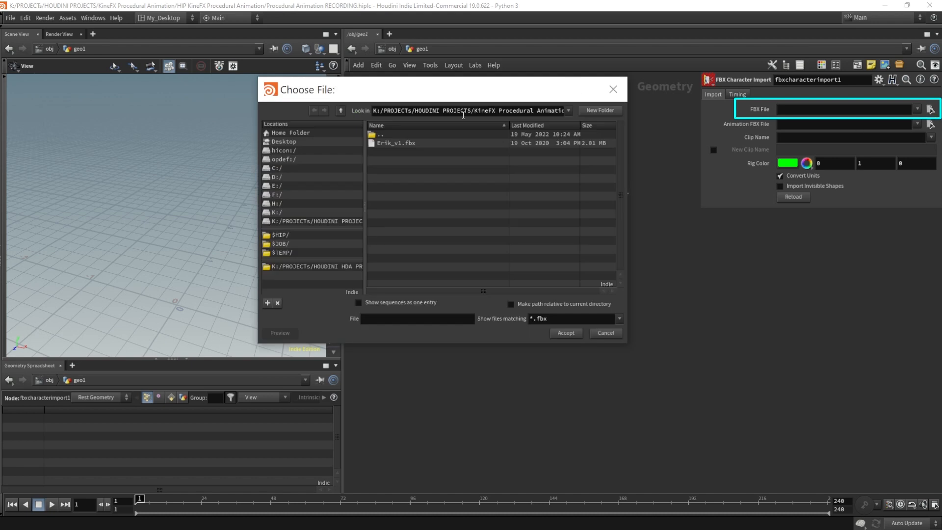
pyautogui.click(394, 144)
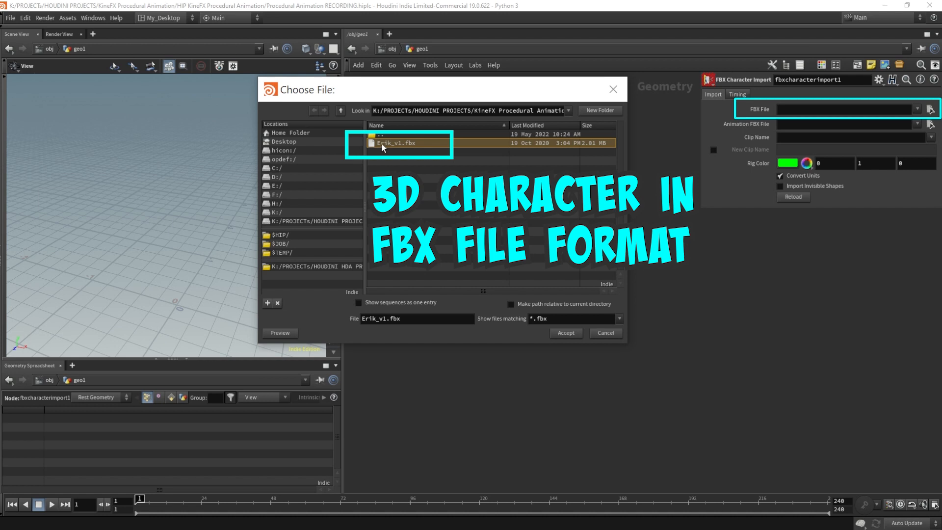
pyautogui.doubleClick(382, 143)
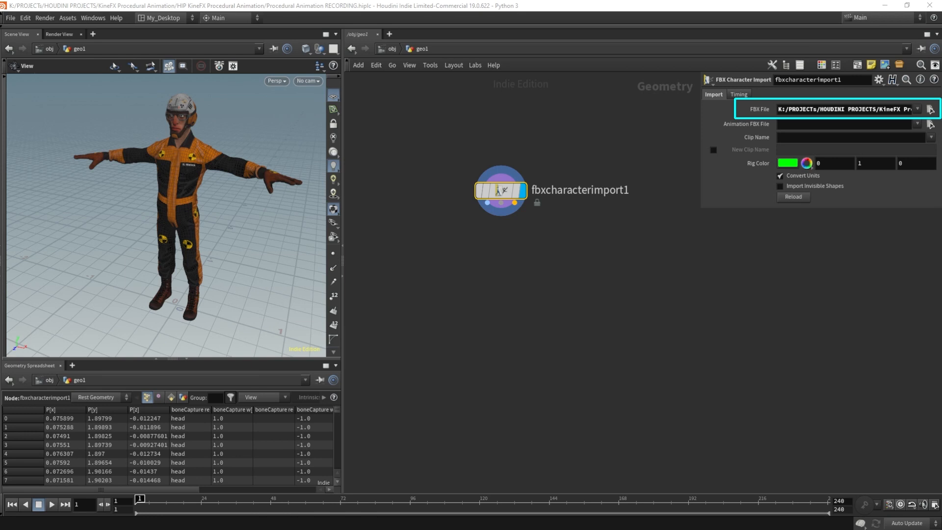
# Step: Switch to the browser, search the SideFX Content Library for "erik" and view the Erik Rig page
pyautogui.moveTo(941, 211); pyautogui.dragTo(446, 43)
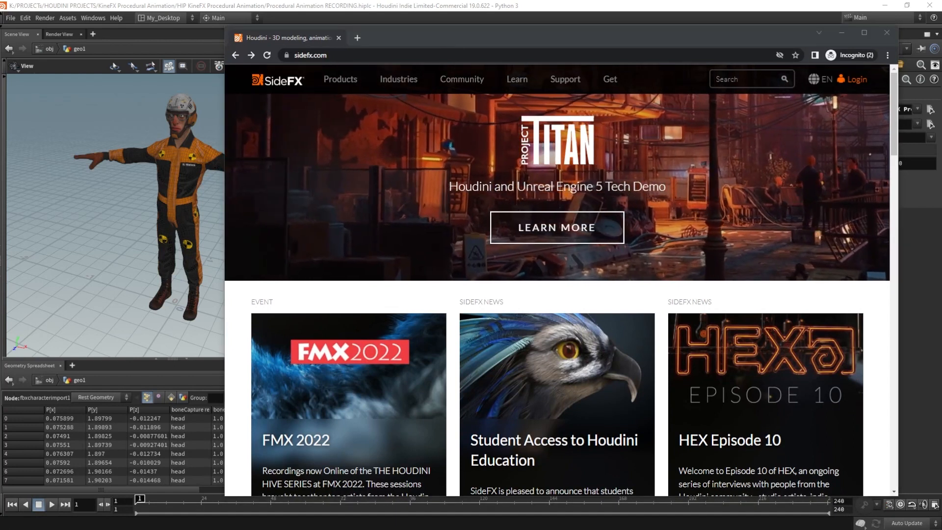
pyautogui.moveTo(608, 83)
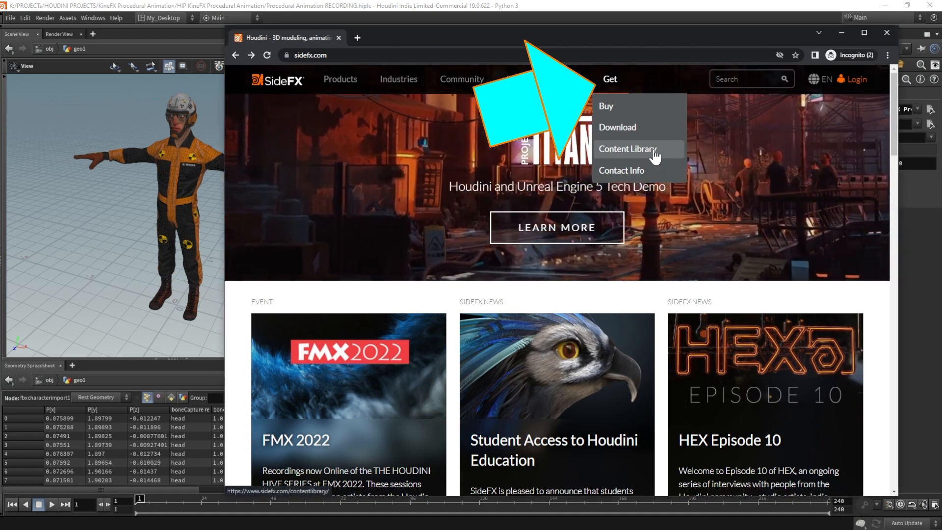
pyautogui.click(655, 156)
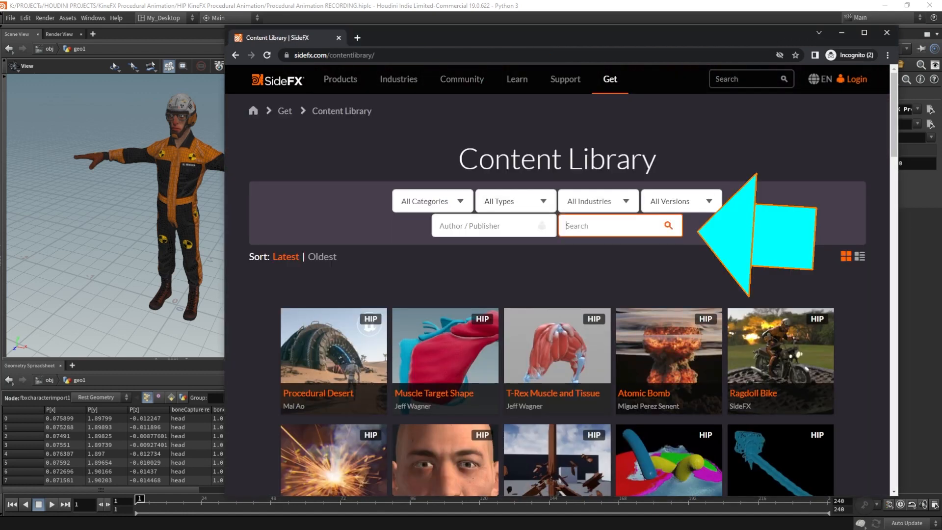
pyautogui.write('erik')
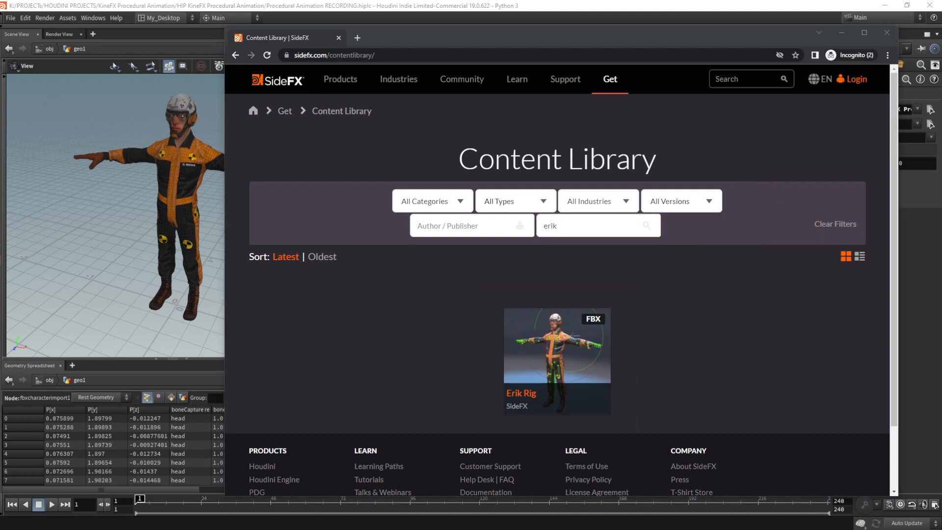
pyautogui.click(565, 342)
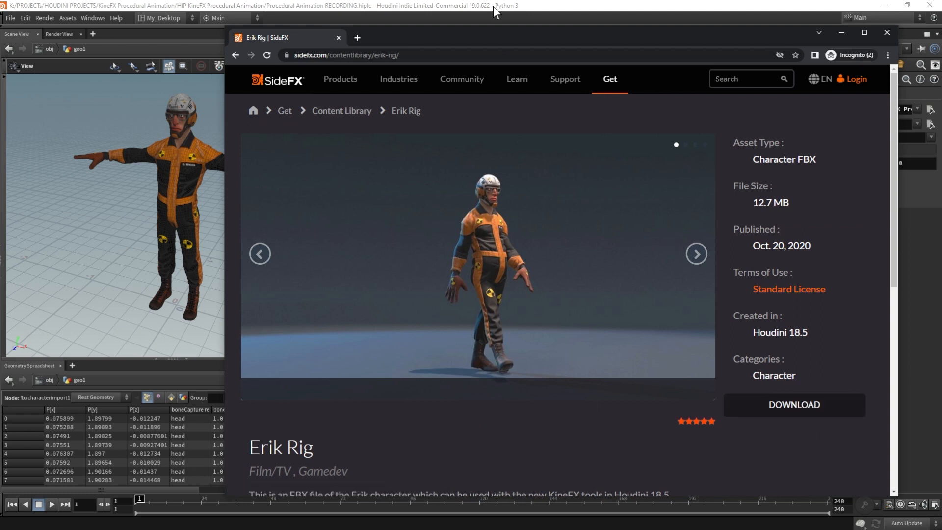
pyautogui.press('super+Down')
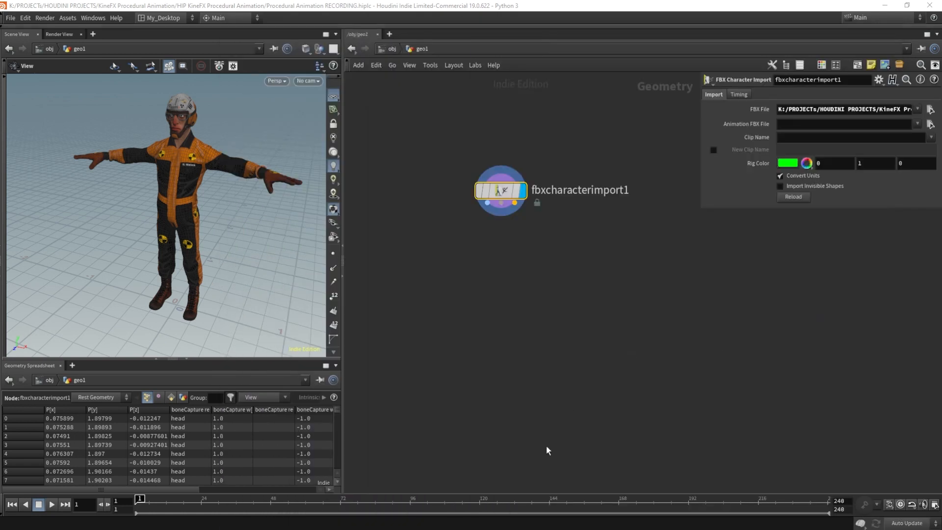
# Step: Examine the Eric Rig folder in File Explorer, checking the FBX model and its base colour and normal texture images
pyautogui.moveTo(0, 68); pyautogui.dragTo(626, 88)
pyautogui.moveTo(718, 247); pyautogui.dragTo(452, 143)
pyautogui.keyDown('ctrl'); pyautogui.click(640, 172); pyautogui.keyUp('ctrl')
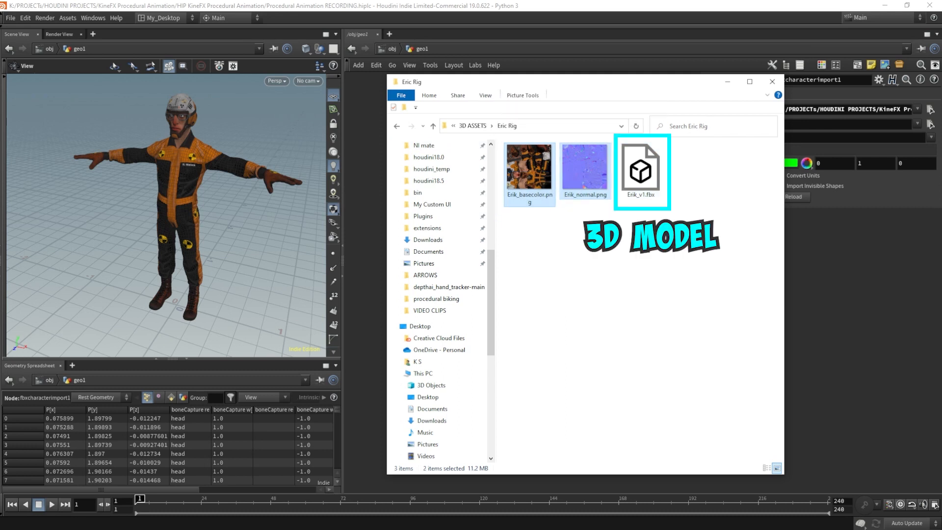
pyautogui.click(642, 174)
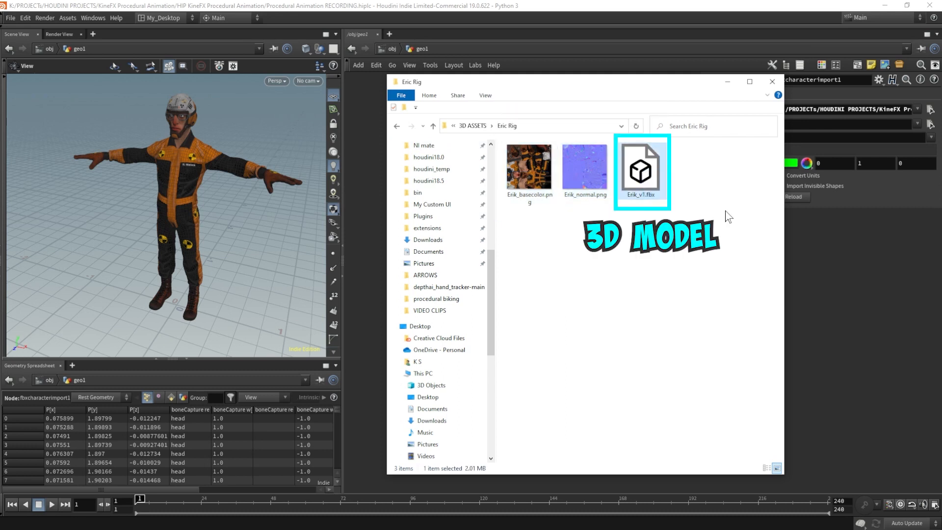
pyautogui.moveTo(607, 222); pyautogui.dragTo(541, 179)
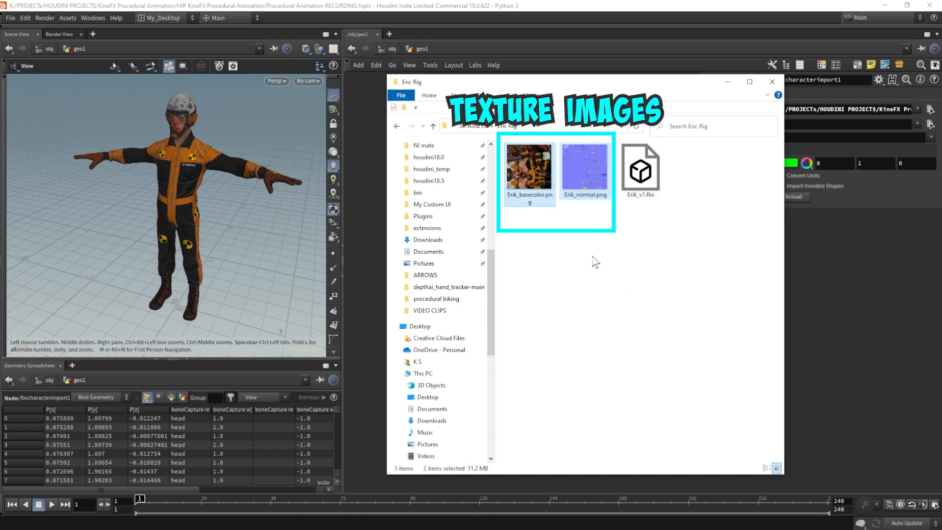
pyautogui.moveTo(591, 83); pyautogui.dragTo(527, 292)
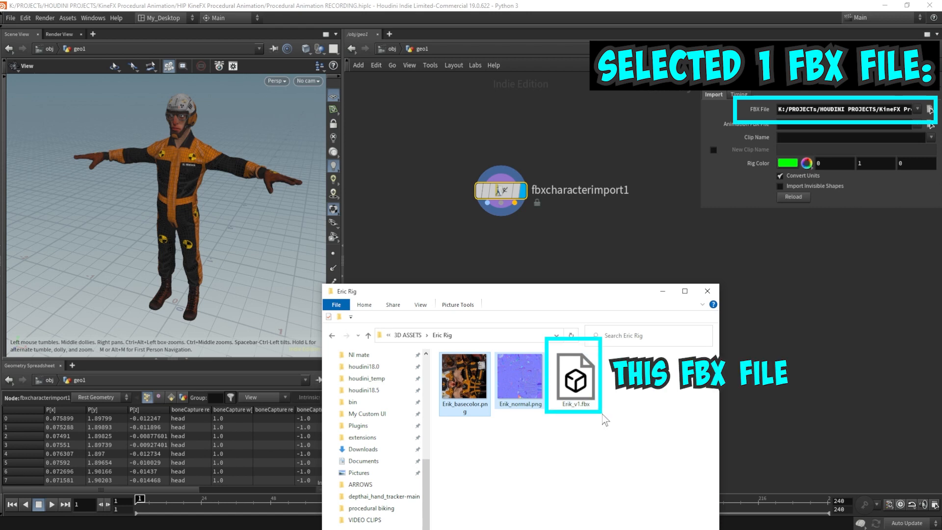
pyautogui.moveTo(516, 443); pyautogui.dragTo(462, 382)
pyautogui.moveTo(534, 442); pyautogui.dragTo(455, 382)
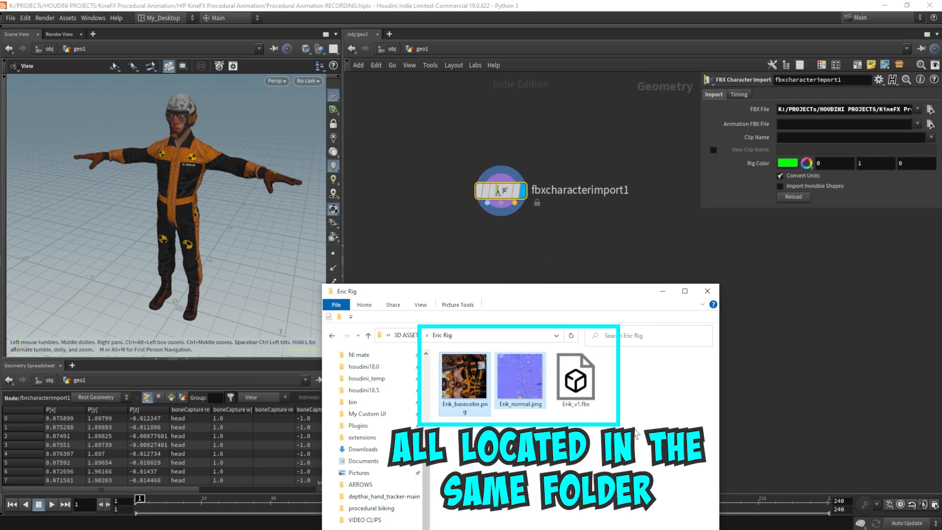
pyautogui.moveTo(628, 443); pyautogui.dragTo(449, 363)
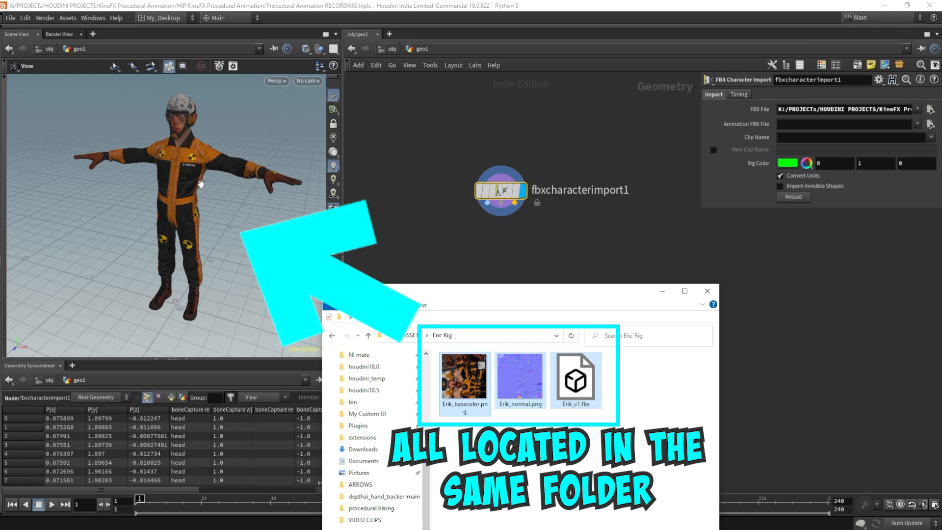
pyautogui.moveTo(454, 291); pyautogui.dragTo(463, 287)
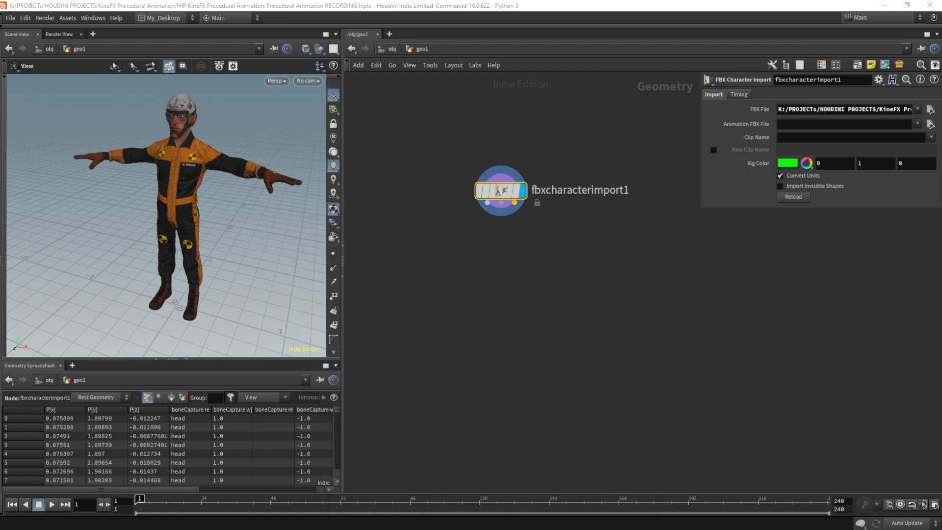
# Step: Paste Null nodes Character_Mesh, Rest_Pose and Animation_Poses below the FBX import, each connected to one of its three outputs
pyautogui.hotkey('ctrl', 'v')
pyautogui.scroll(-2, 554, 259)
pyautogui.moveTo(523, 193); pyautogui.dragTo(431, 244)
pyautogui.moveTo(788, 301); pyautogui.dragTo(402, 214)
pyautogui.click(728, 210)
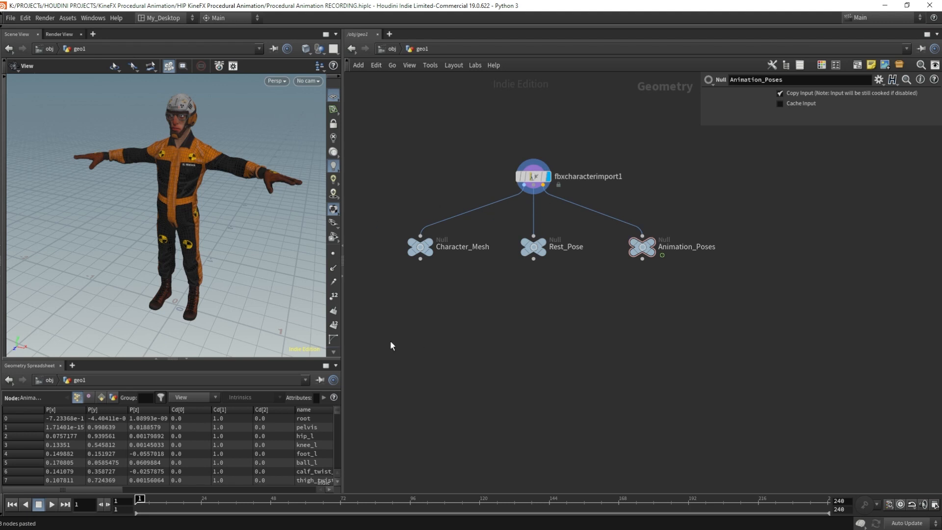
# Step: Display the Character_Mesh, Rest_Pose and Animation_Poses nodes one after another to examine each output in the viewport
pyautogui.click(421, 247)
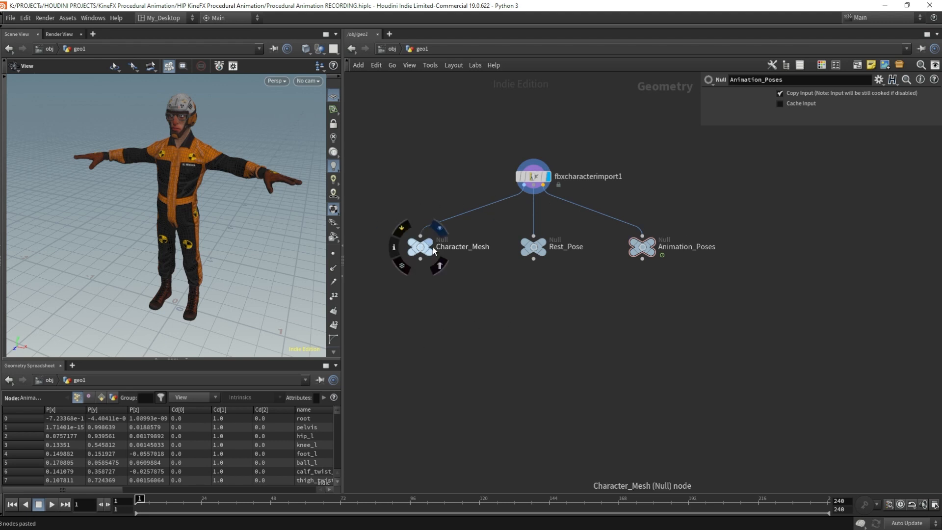
pyautogui.moveTo(162, 211); pyautogui.dragTo(135, 241)
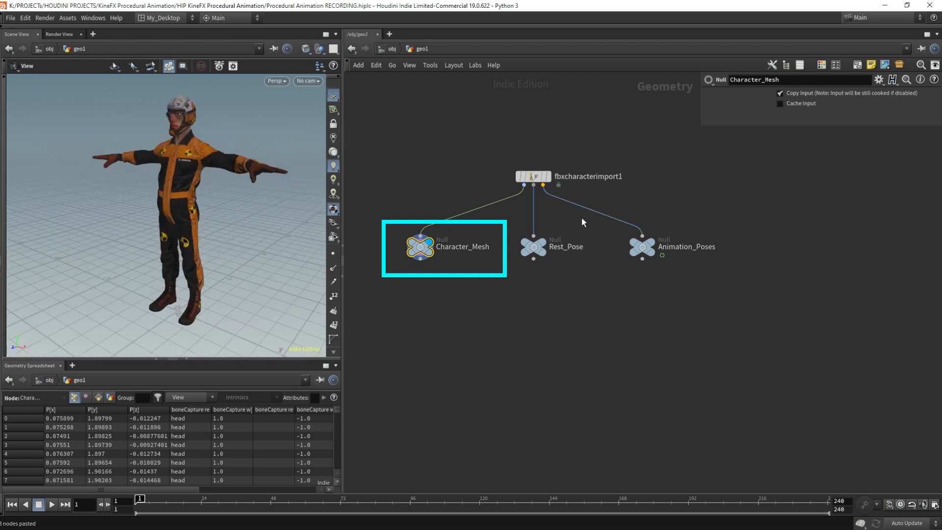
pyautogui.click(539, 247)
pyautogui.press('d')
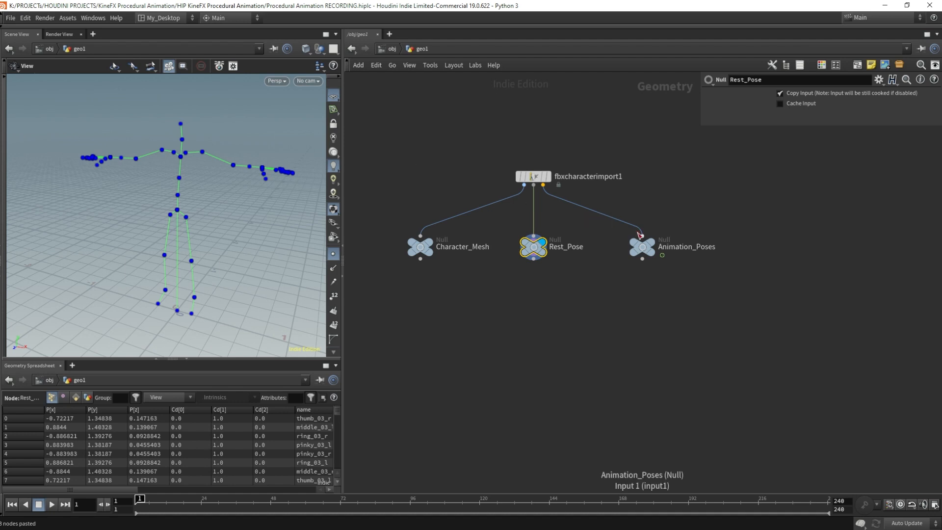
pyautogui.click(650, 245)
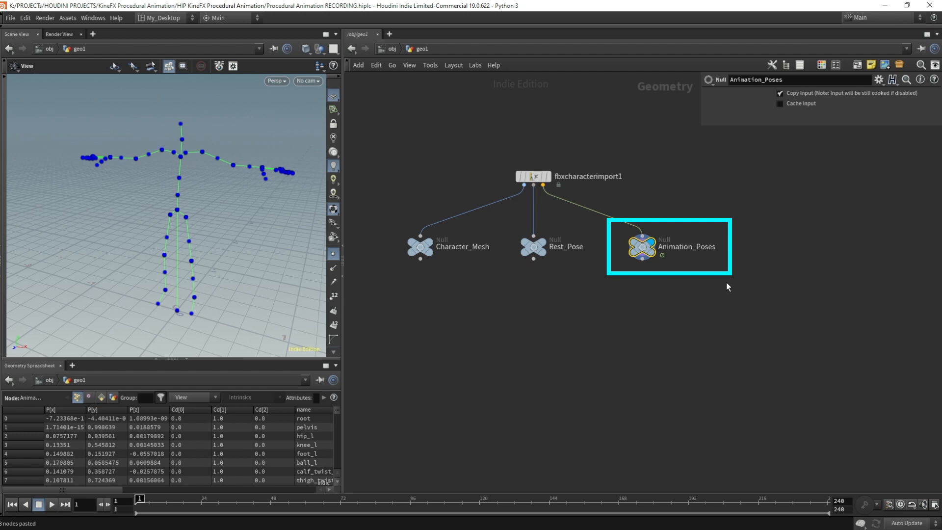
pyautogui.click(590, 323)
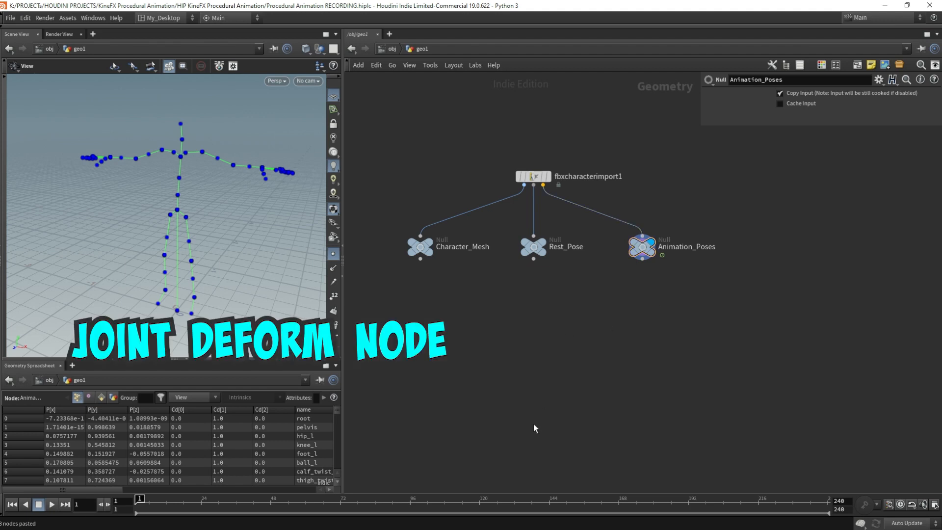
# Step: Add a Joint Deform node fed by Character_Mesh, Rest_Pose and Animation_Poses in that order, and display its result
pyautogui.press('Tab')
pyautogui.write('joint de')
pyautogui.press('Return')
pyautogui.click(535, 372)
pyautogui.moveTo(421, 259); pyautogui.dragTo(524, 361)
pyautogui.moveTo(533, 259); pyautogui.dragTo(534, 361)
pyautogui.moveTo(642, 259); pyautogui.dragTo(543, 361)
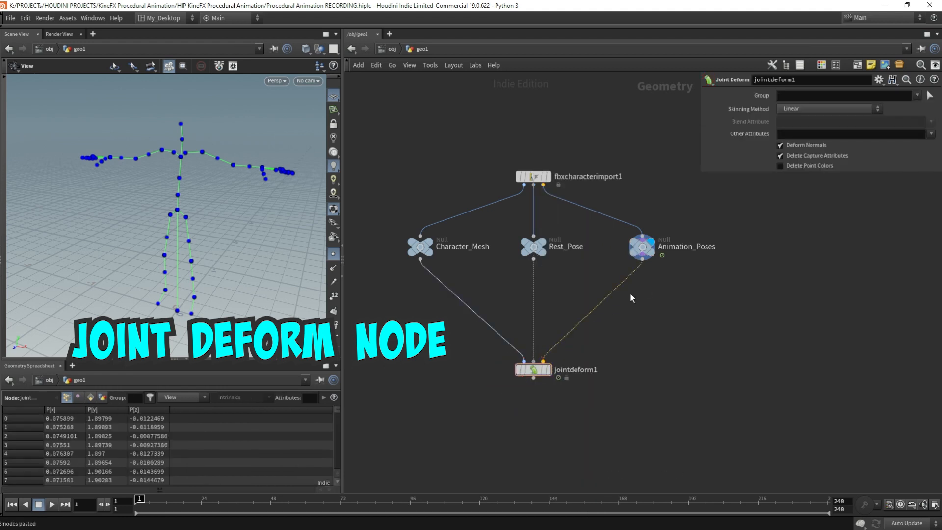
pyautogui.click(549, 370)
pyautogui.moveTo(325, 283); pyautogui.dragTo(192, 173)
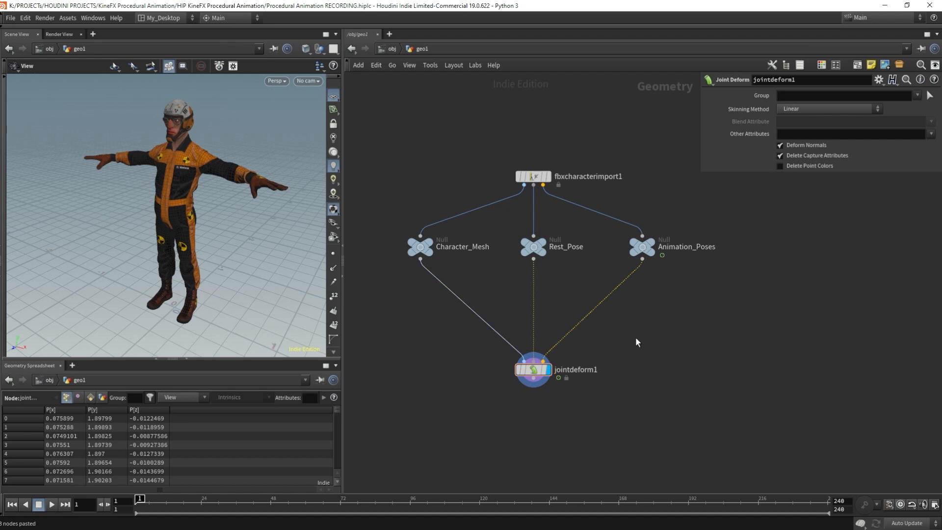
# Step: Insert a Rig Pose node on the wire between Animation_Poses and the Joint Deform node
pyautogui.press('Tab')
pyautogui.write('rig po')
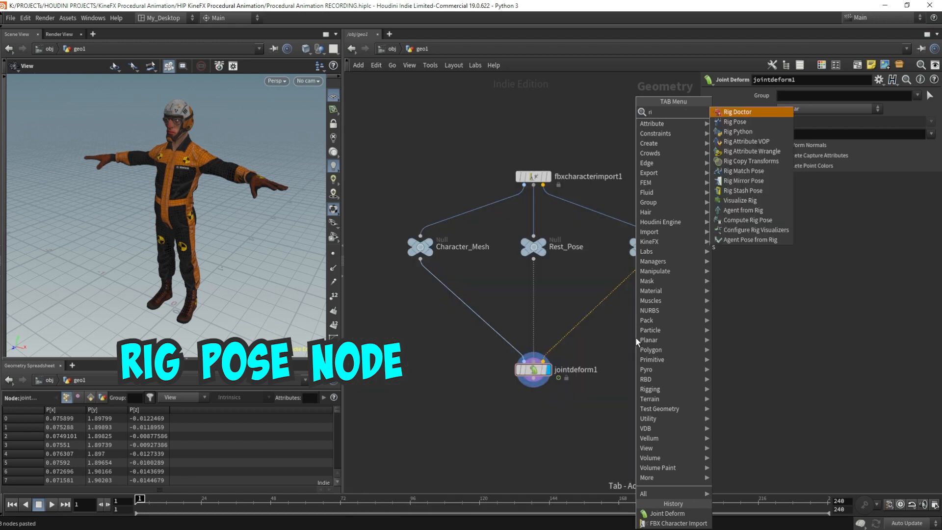
pyautogui.press('Return')
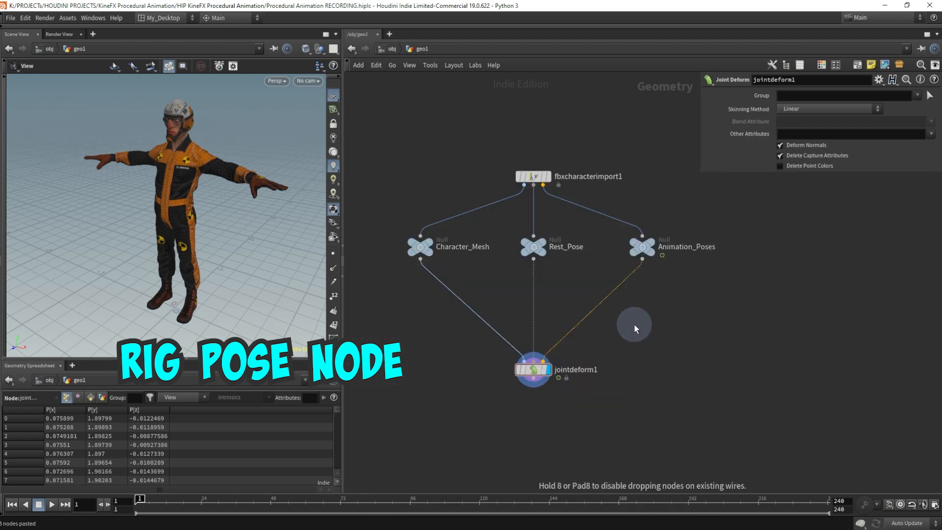
pyautogui.moveTo(639, 316)
pyautogui.mouseDown()
pyautogui.moveTo(612, 306)
pyautogui.moveTo(643, 315)
pyautogui.mouseUp()
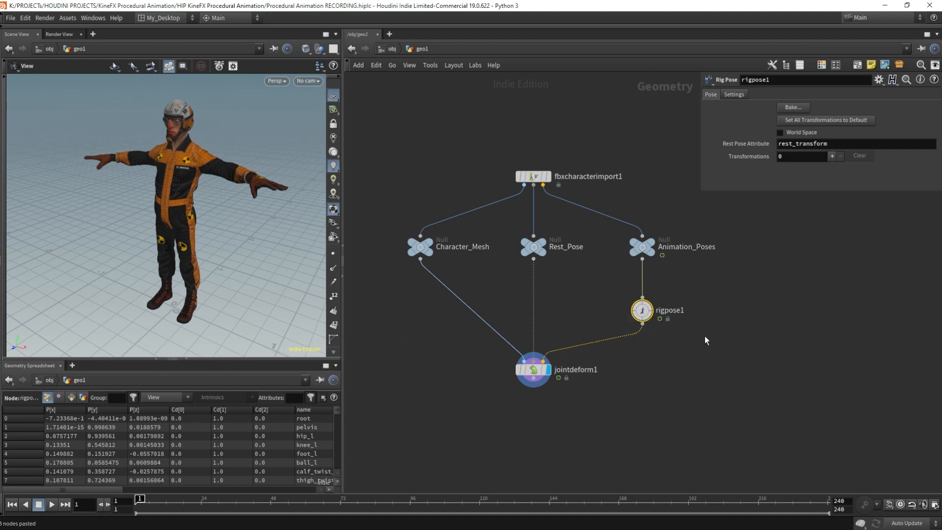
pyautogui.moveTo(645, 251)
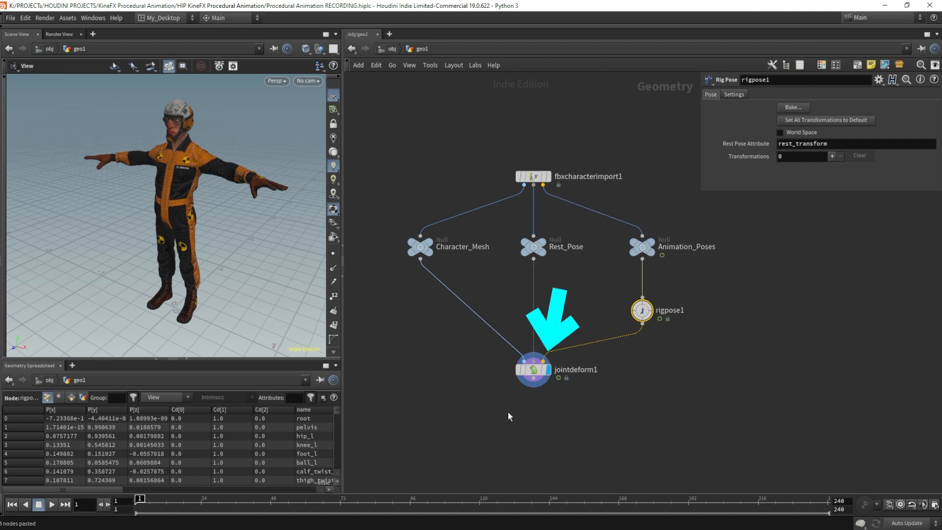
pyautogui.moveTo(548, 362)
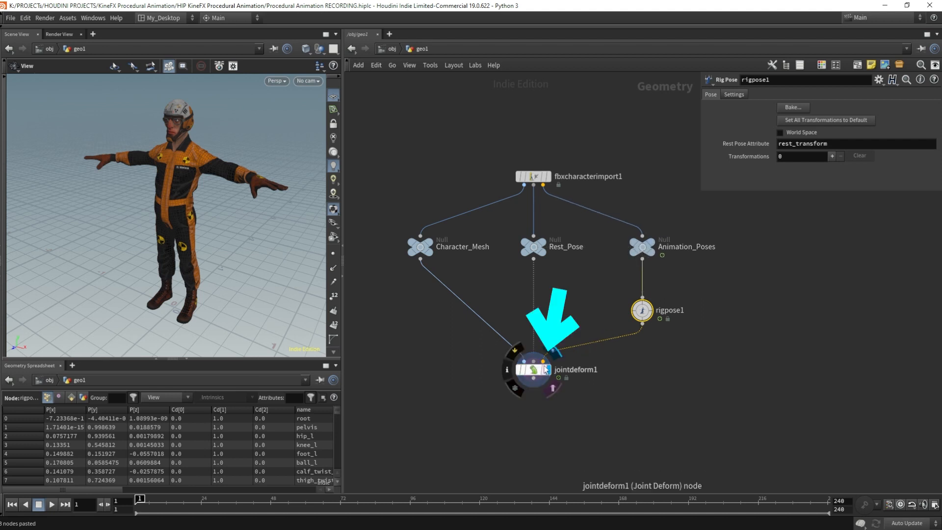
# Step: Activate the Rig Pose node's viewport joint handles on the displayed Joint Deform result and enlarge the viewport
pyautogui.click(535, 374)
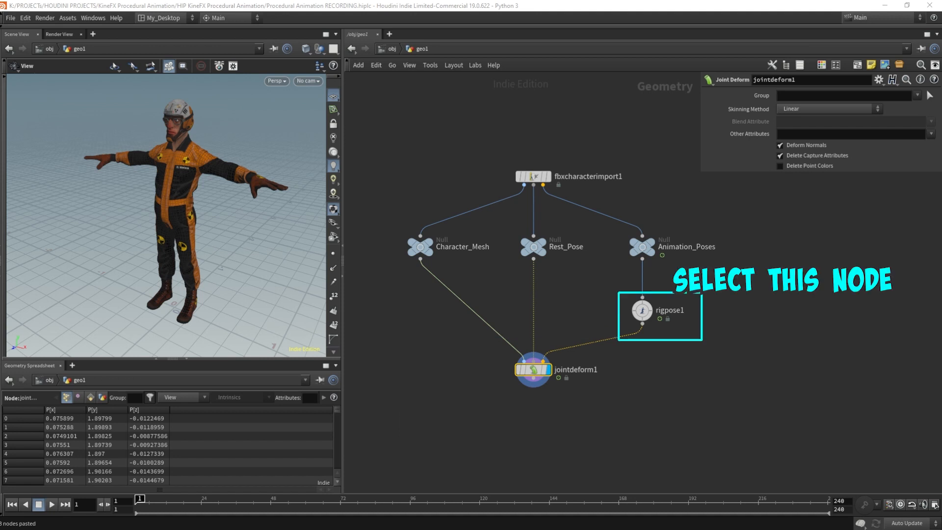
pyautogui.click(642, 309)
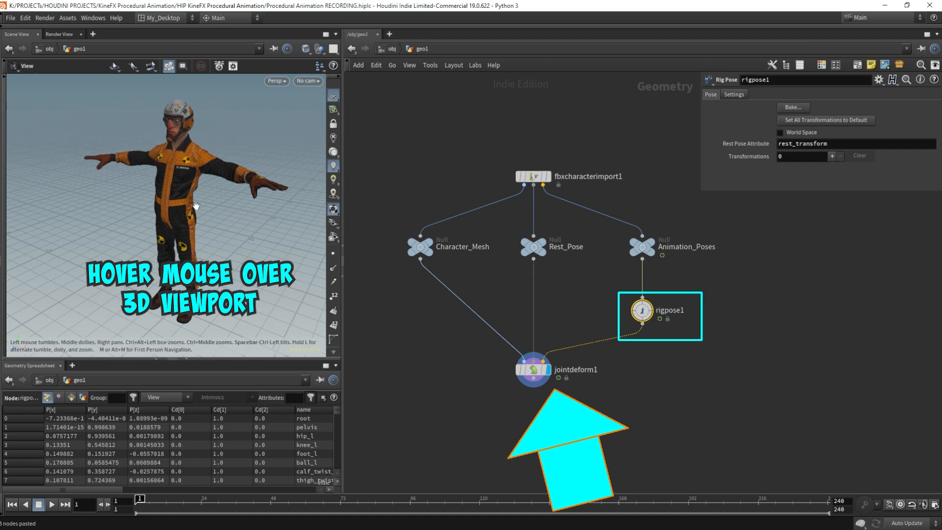
pyautogui.moveTo(195, 183)
pyautogui.mouseDown()
pyautogui.moveTo(184, 169)
pyautogui.moveTo(194, 181)
pyautogui.mouseUp()
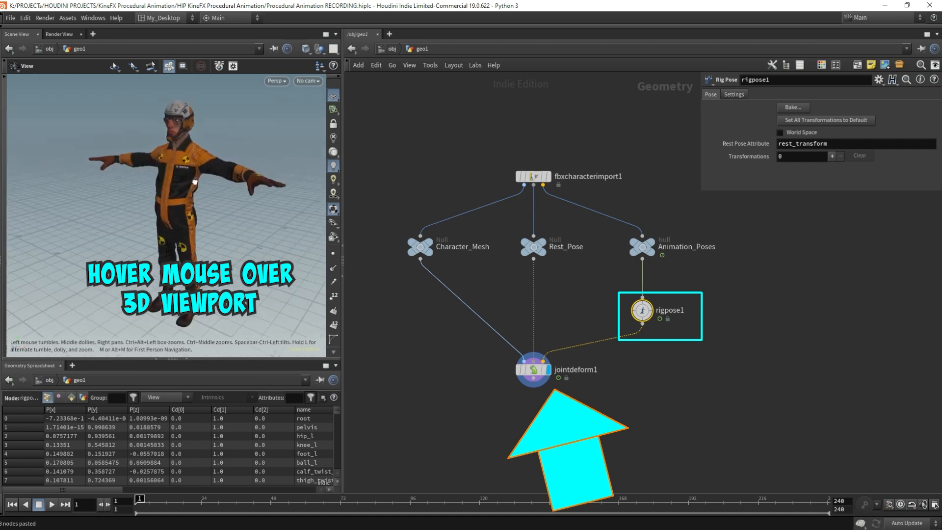
pyautogui.press('Return')
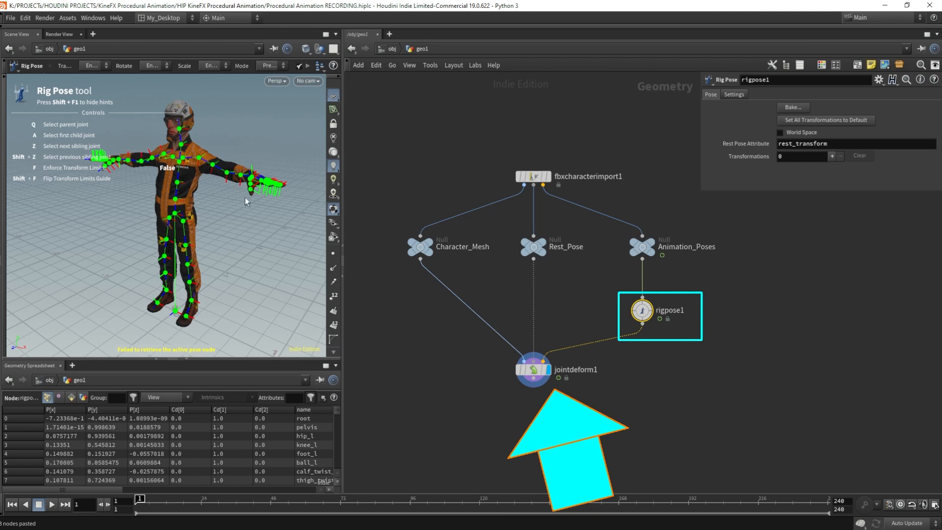
pyautogui.moveTo(207, 359); pyautogui.dragTo(206, 441)
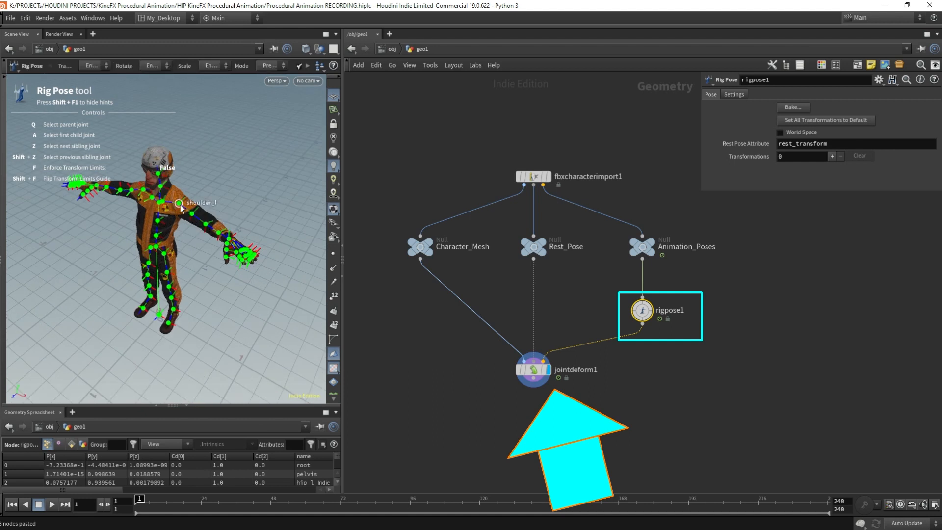
# Step: Rotate the shoulder_l joint about 60 degrees around X to lower and swing the left arm
pyautogui.click(181, 205)
pyautogui.moveTo(266, 172); pyautogui.dragTo(240, 242)
pyautogui.press('space')
pyautogui.moveTo(306, 189); pyautogui.dragTo(224, 227)
pyautogui.press('space')
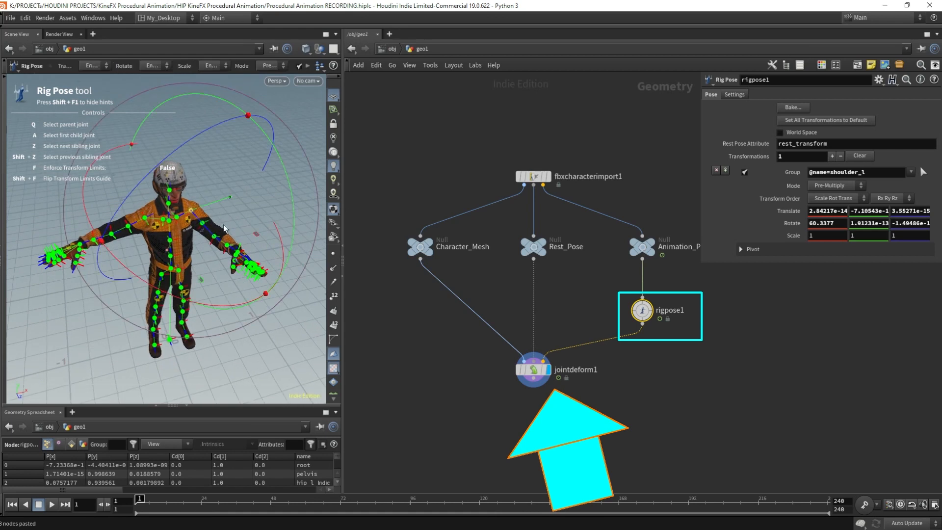
# Step: Rotate the lowerarm_l joint about 37 degrees around X to bend the left elbow
pyautogui.click(216, 235)
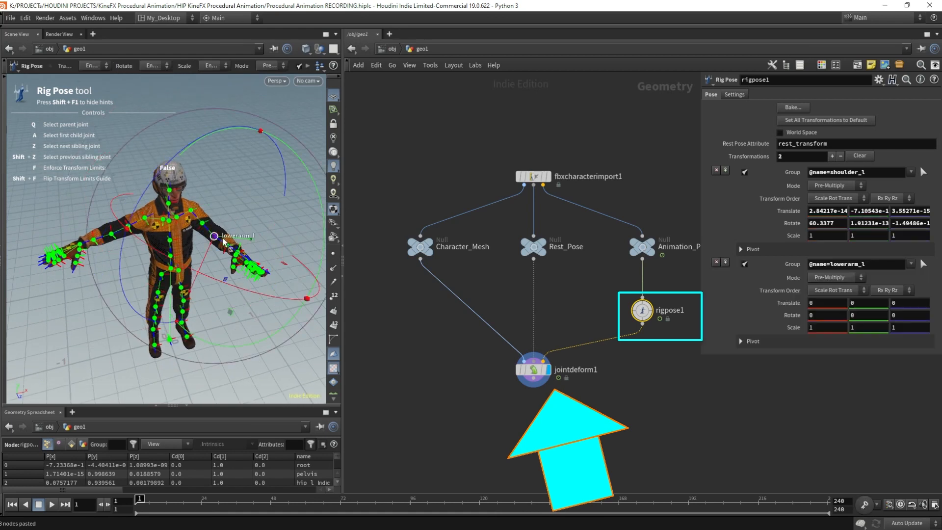
pyautogui.moveTo(272, 296); pyautogui.dragTo(226, 274)
pyautogui.press('space')
pyautogui.moveTo(269, 222); pyautogui.dragTo(167, 237)
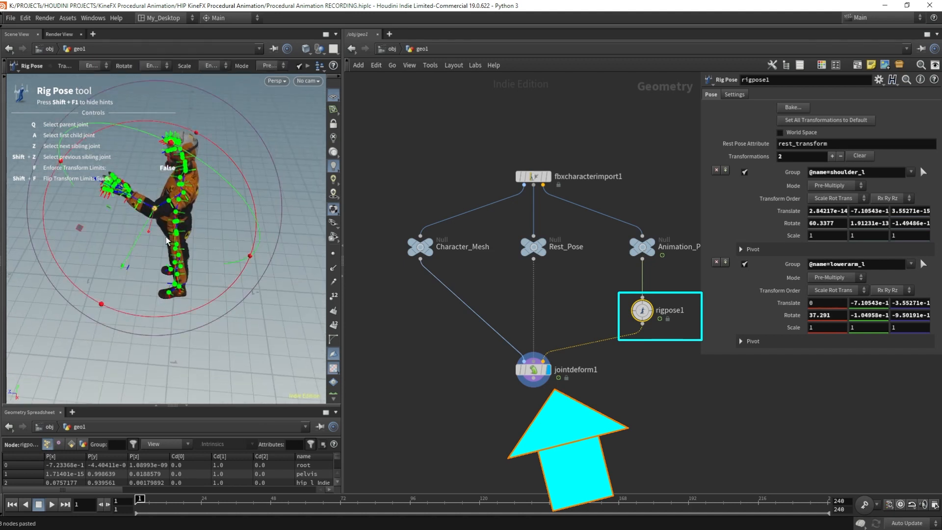
# Step: Rename the Rig Pose node as rotations
pyautogui.doubleClick(673, 310)
pyautogui.write('rotations')
pyautogui.press('Return')
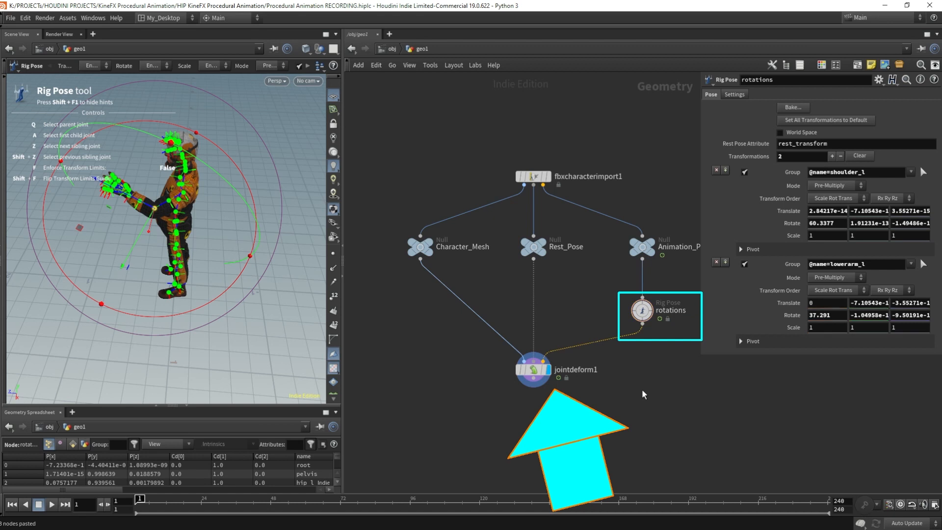
# Step: Add a second Rig Pose node fed by rotations and move the Joint Deform node further down to make room
pyautogui.press('Tab')
pyautogui.write('rig pos')
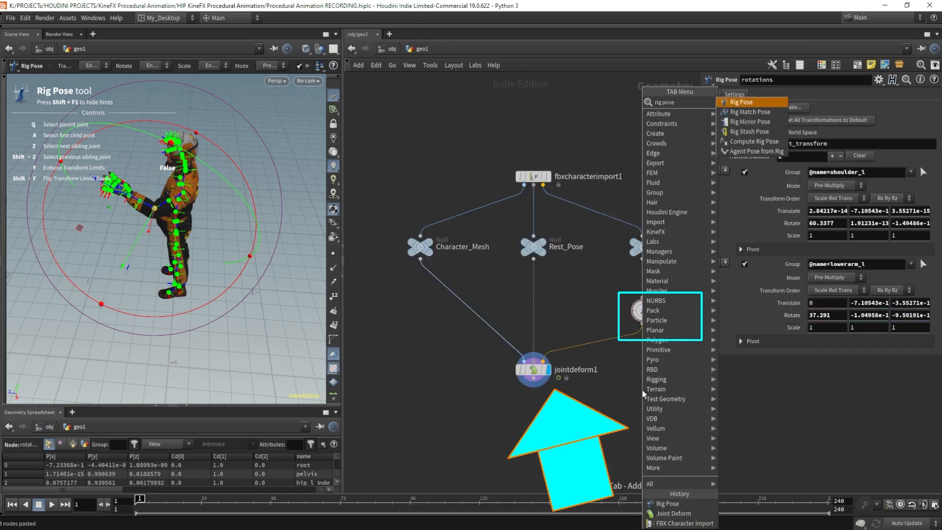
pyautogui.press('Return')
pyautogui.click(641, 390)
pyautogui.click(643, 376)
pyautogui.click(643, 325)
pyautogui.moveTo(533, 370); pyautogui.dragTo(528, 471)
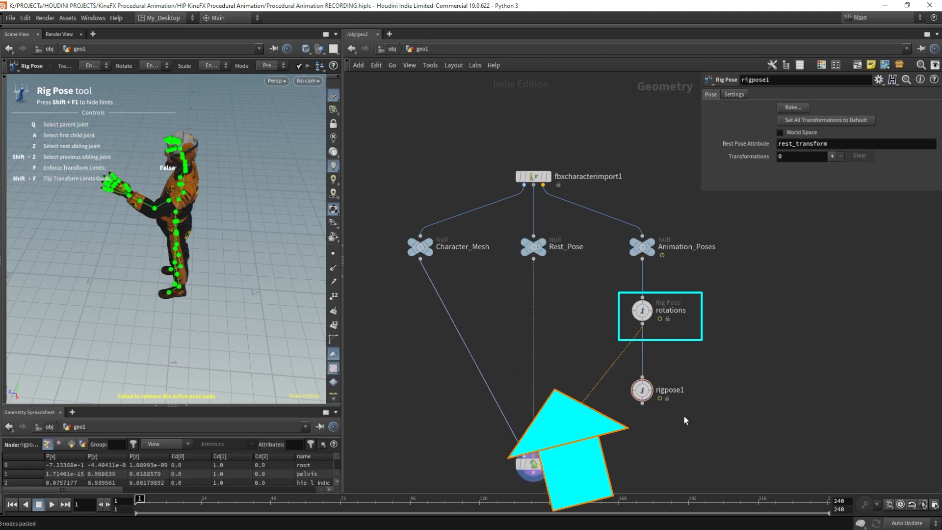
# Step: Rename the second Rig Pose node as translations and connect its output to the Joint Deform node's third input
pyautogui.moveTo(682, 425); pyautogui.dragTo(688, 384, button='middle')
pyautogui.doubleClick(682, 329)
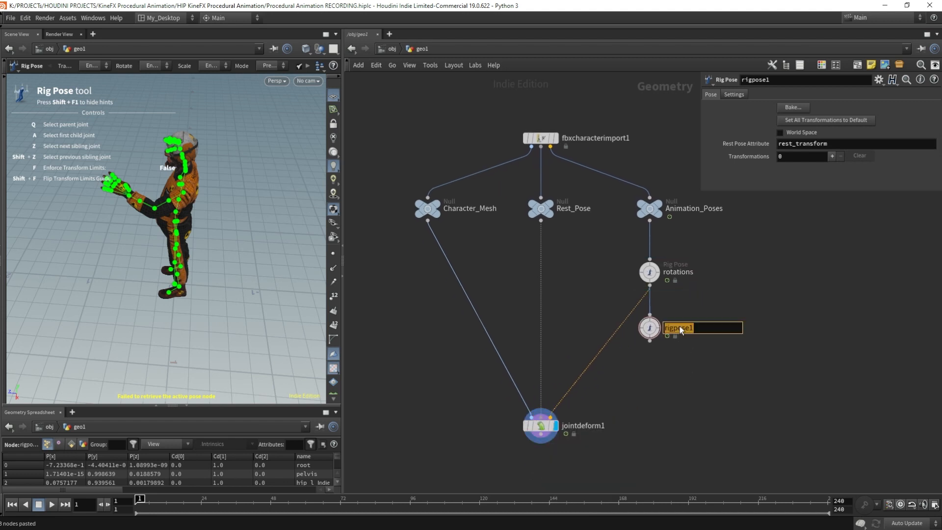
pyautogui.write('translations')
pyautogui.press('Return')
pyautogui.moveTo(650, 341); pyautogui.dragTo(551, 416)
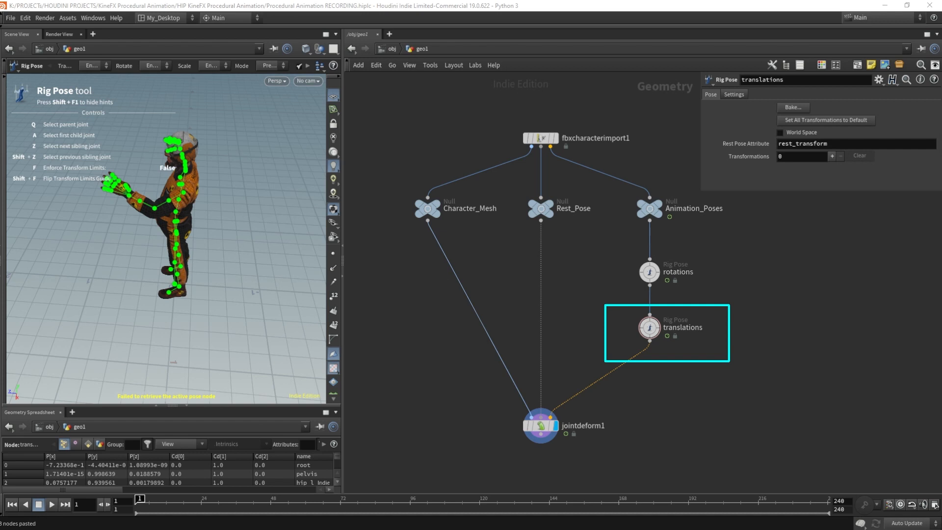
# Step: Using the translations node, move the hand_l joint away from the body by about 7.64, -1.56, 27.28
pyautogui.click(650, 328)
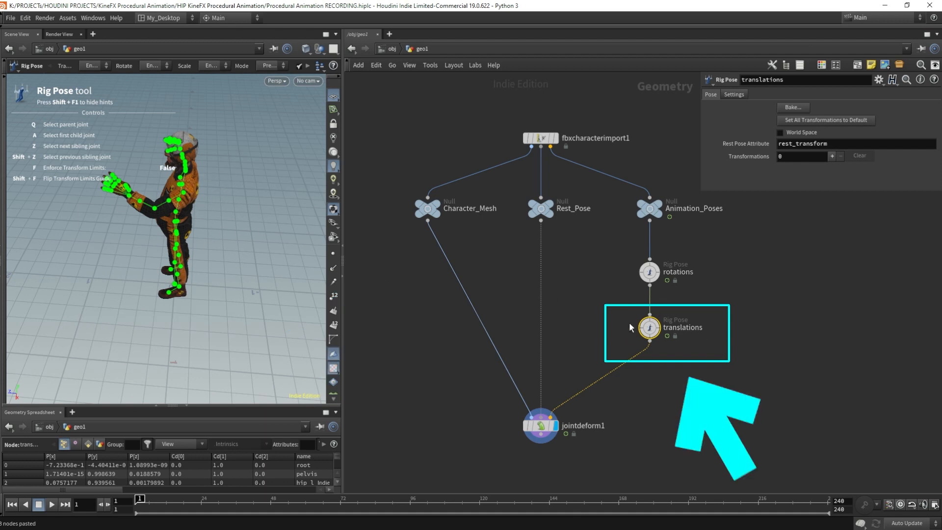
pyautogui.keyDown('alt'); pyautogui.moveTo(162, 253); pyautogui.dragTo(104, 247); pyautogui.keyUp('alt')
pyautogui.scroll(3, 221, 253)
pyautogui.click(95, 224)
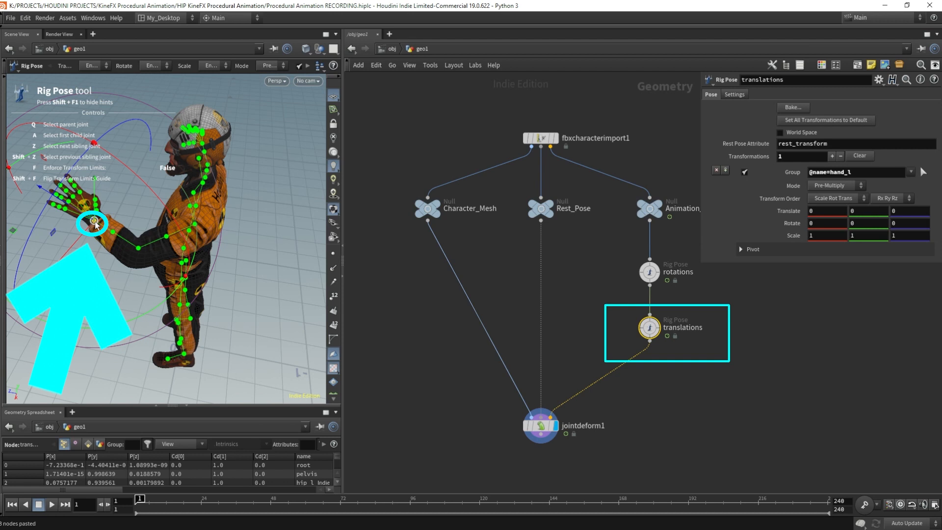
pyautogui.keyDown('alt'); pyautogui.moveTo(95, 223); pyautogui.dragTo(148, 204); pyautogui.keyUp('alt')
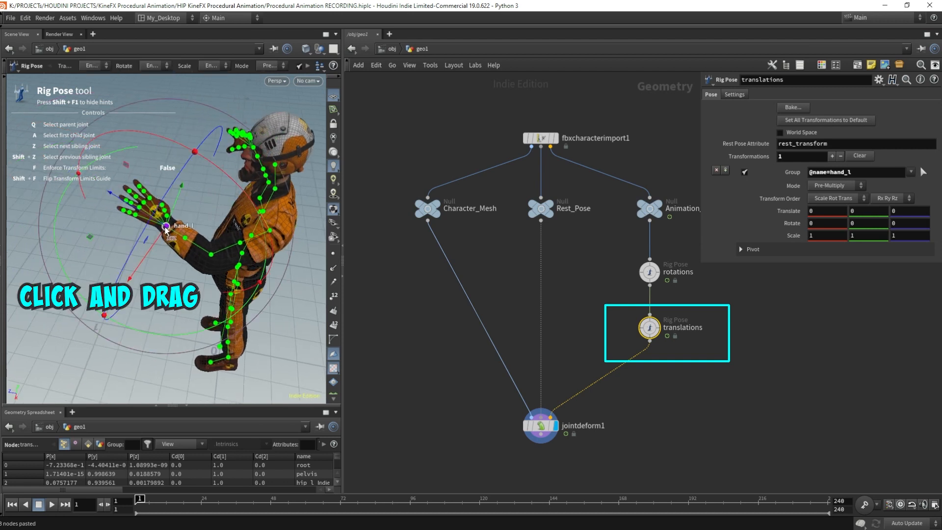
pyautogui.moveTo(167, 230); pyautogui.dragTo(108, 212)
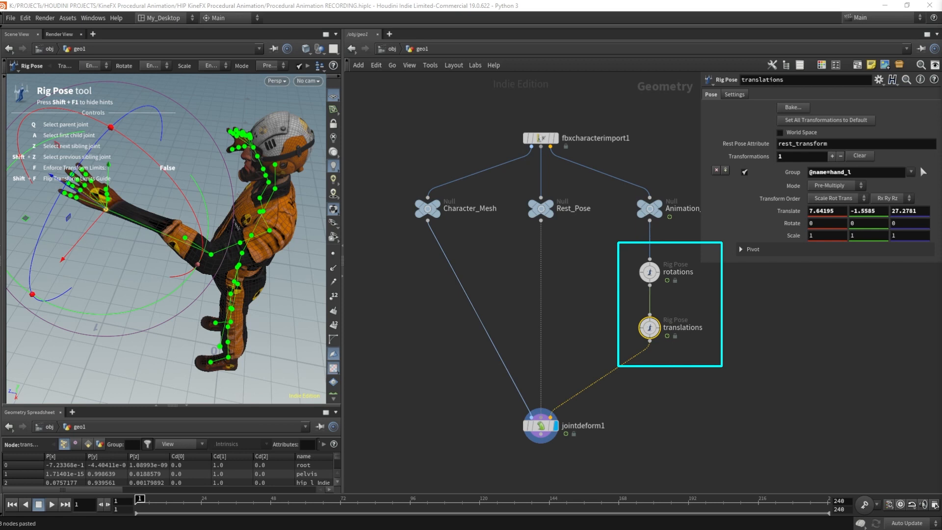
# Step: Add a Visualize Rig node below translations and connect the translations output to its input
pyautogui.press('Tab')
pyautogui.write('vir')
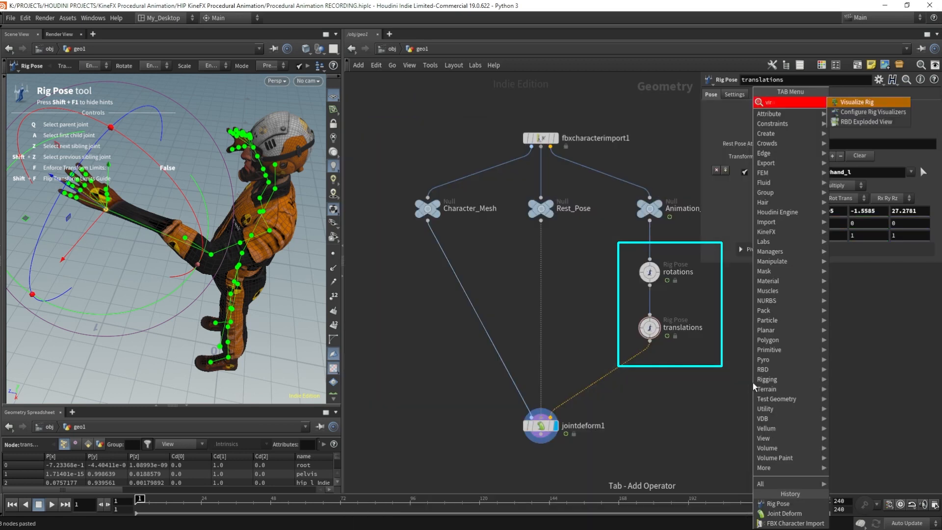
pyautogui.press('Return')
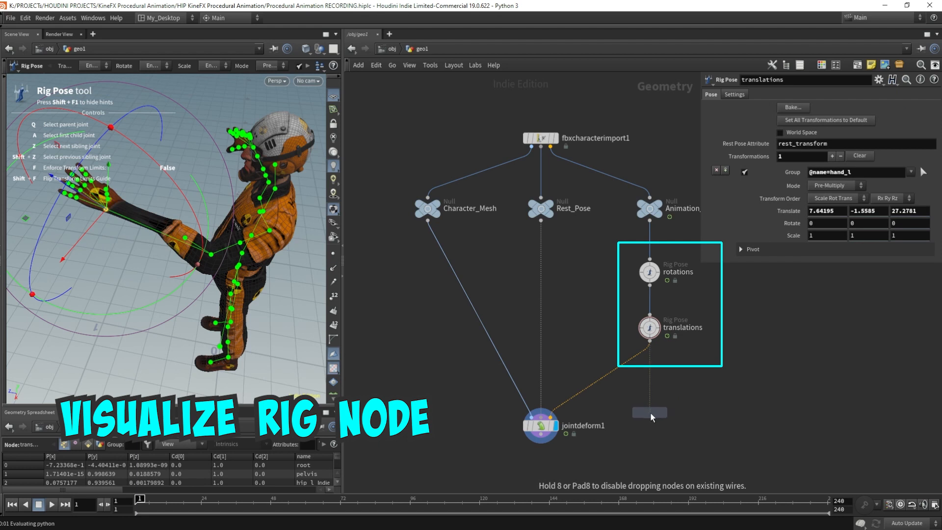
pyautogui.click(649, 423)
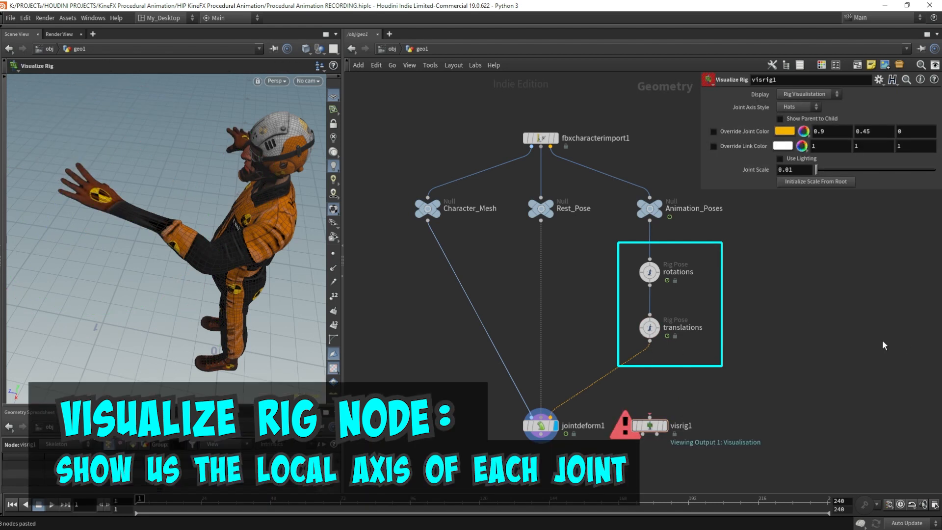
pyautogui.click(650, 341)
pyautogui.click(650, 416)
# Step: Display the Visualize Rig node's result and color the node black
pyautogui.press('r')
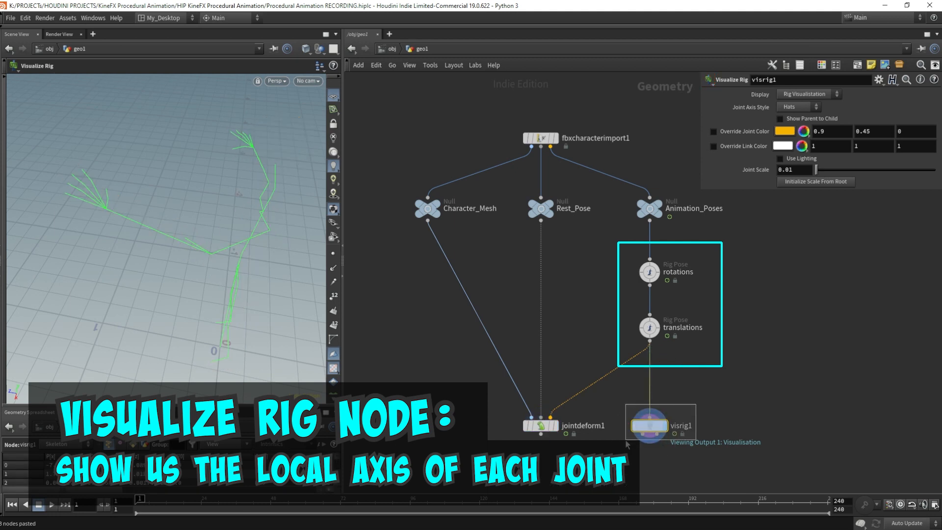
pyautogui.press('c')
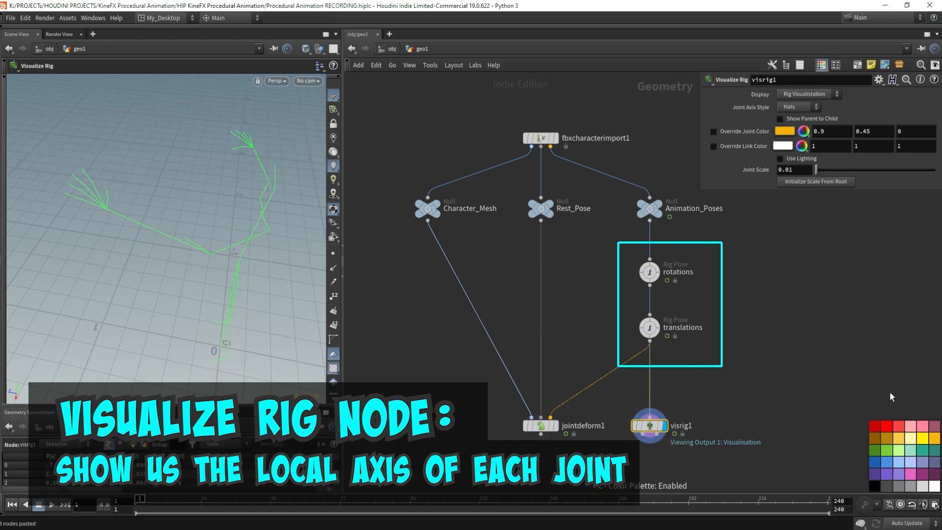
pyautogui.moveTo(709, 406); pyautogui.dragTo(616, 447)
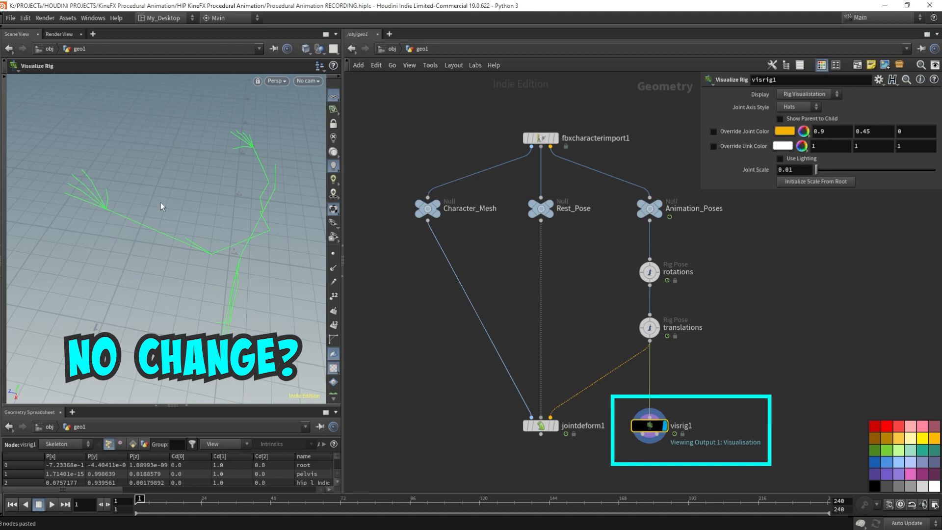
# Step: Set the Visualize Rig node's Joint Scale to 1.51
pyautogui.keyDown('alt'); pyautogui.moveTo(229, 223); pyautogui.dragTo(248, 220); pyautogui.keyUp('alt')
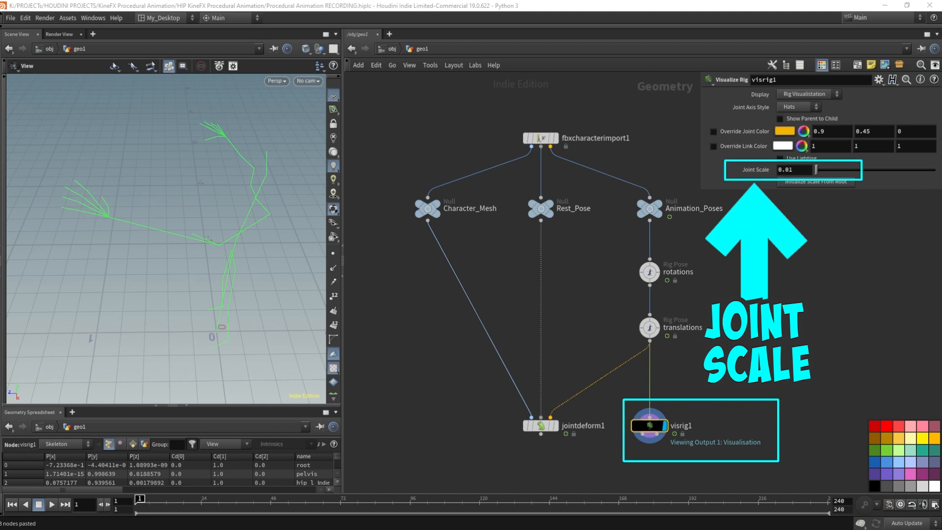
pyautogui.click(806, 172)
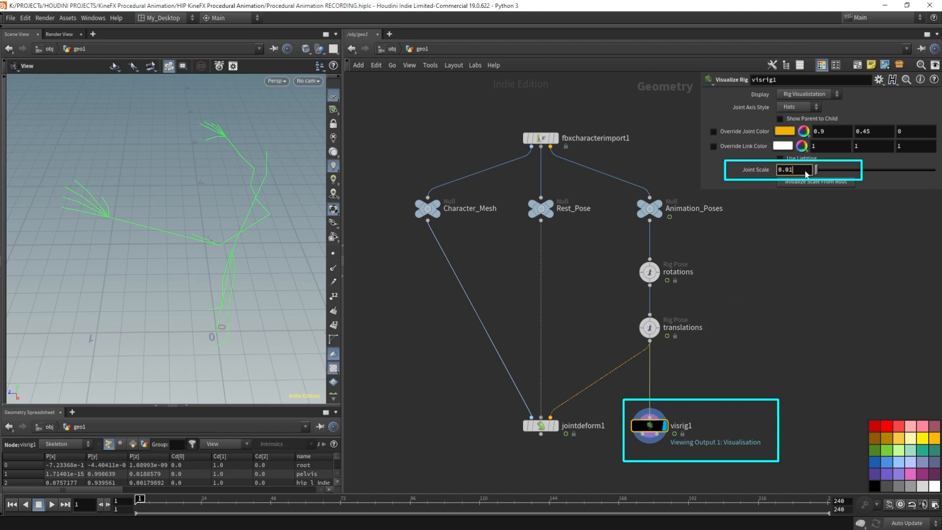
pyautogui.scroll(4, 806, 172)
pyautogui.scroll(6, 806, 172)
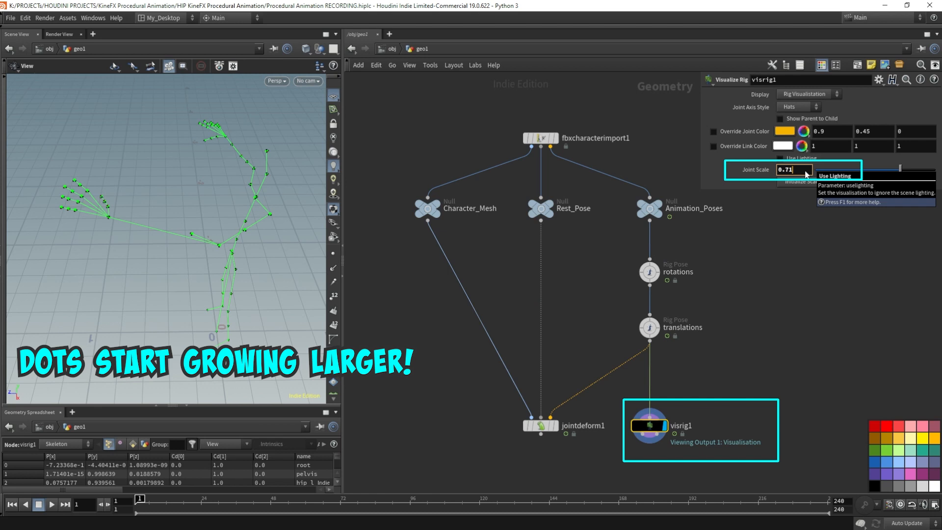
pyautogui.scroll(3, 807, 174)
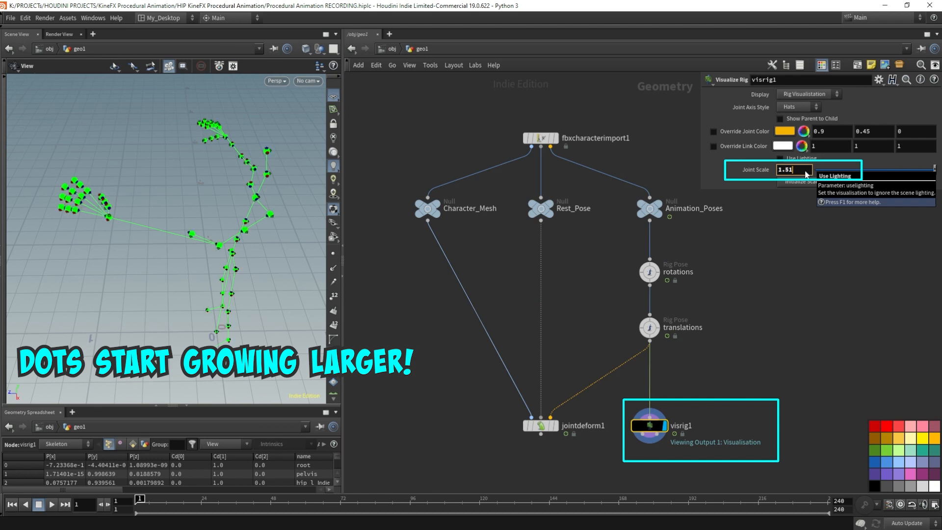
# Step: Set the viewport's background color scheme to Dark and turn off the ortho grid display
pyautogui.press('d')
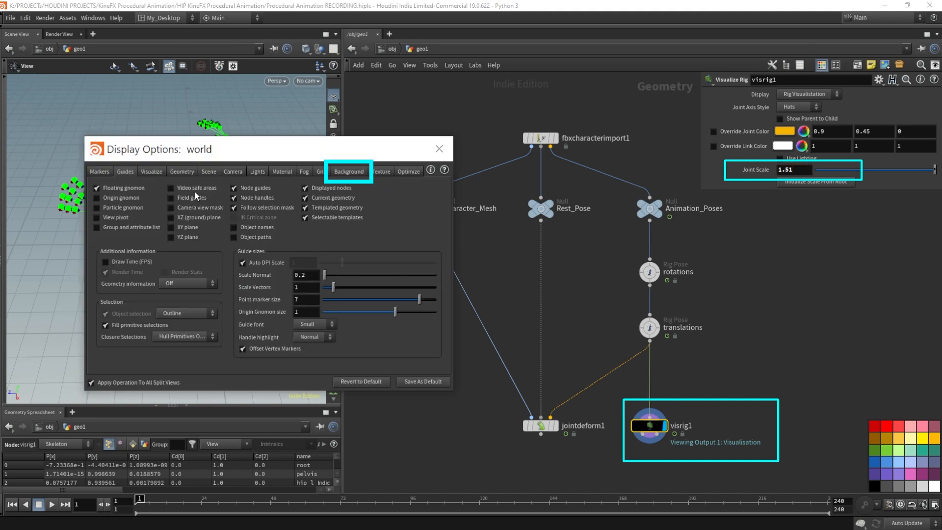
pyautogui.click(349, 171)
pyautogui.click(160, 188)
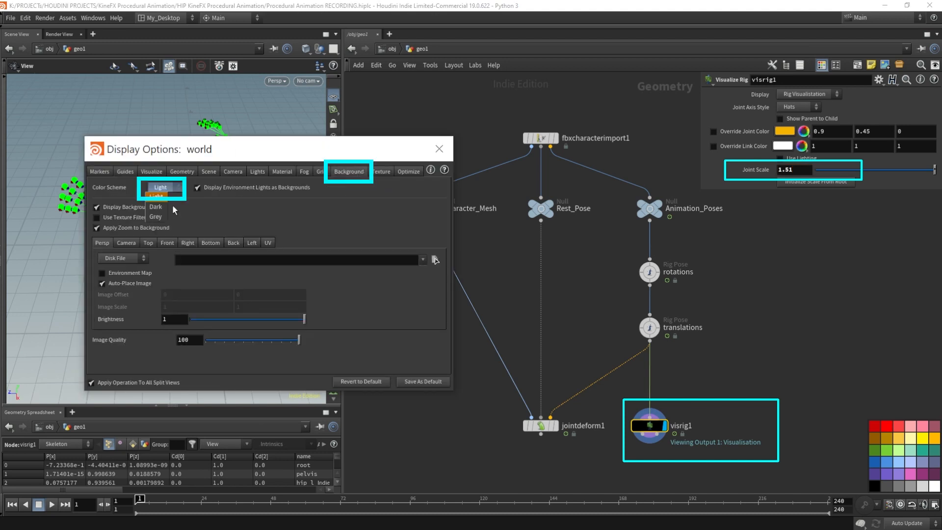
pyautogui.click(156, 207)
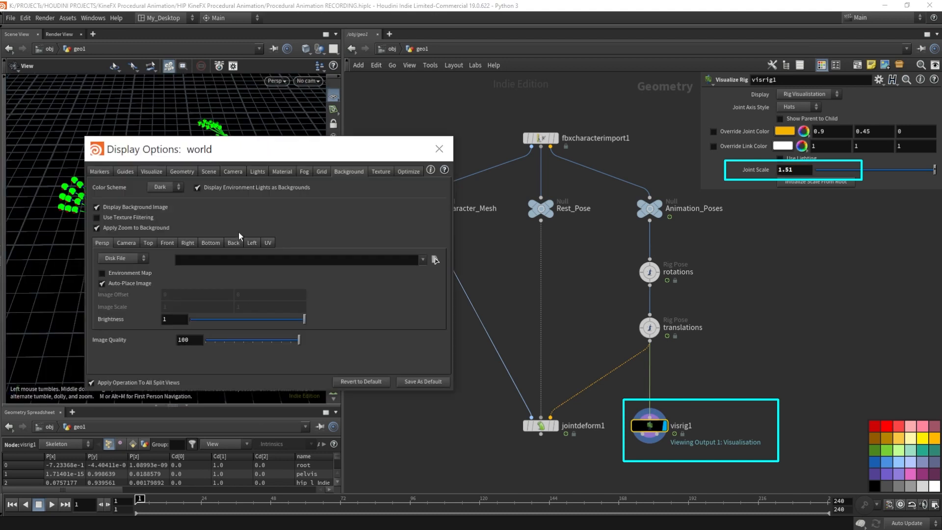
pyautogui.click(321, 172)
pyautogui.click(101, 196)
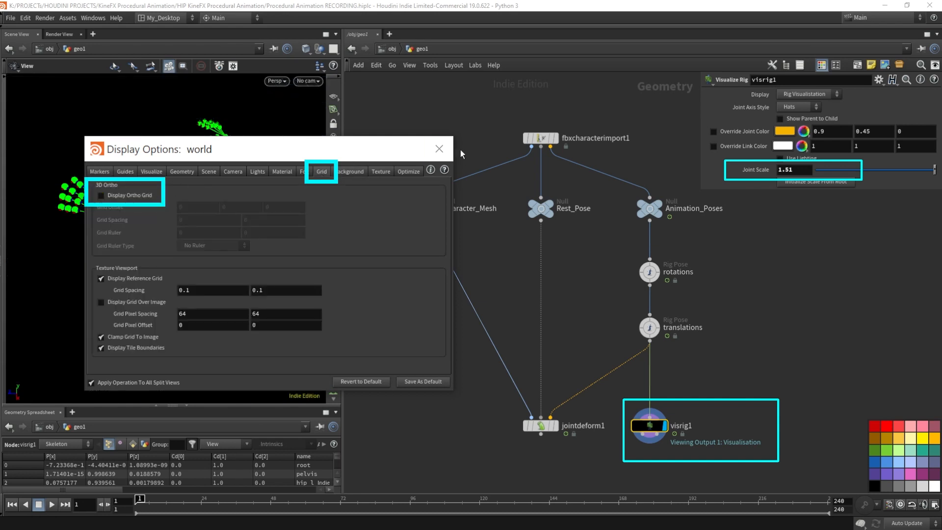
pyautogui.click(439, 148)
# Step: Examine the local axis markers on the left hand and finger joints up close
pyautogui.moveTo(305, 269); pyautogui.dragTo(63, 252)
pyautogui.scroll(3, 220, 247)
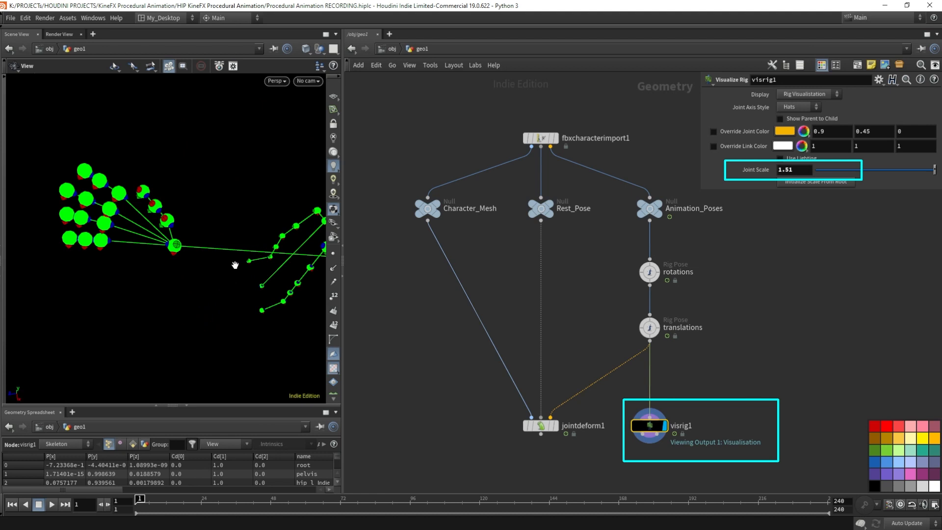
pyautogui.moveTo(210, 263); pyautogui.dragTo(192, 245)
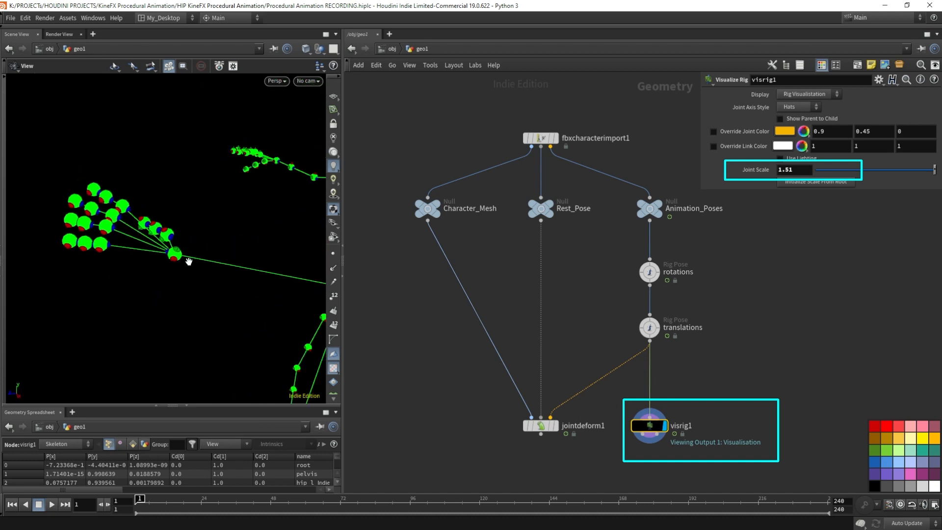
pyautogui.moveTo(113, 246)
pyautogui.mouseDown()
pyautogui.moveTo(66, 253)
pyautogui.moveTo(111, 262)
pyautogui.mouseUp()
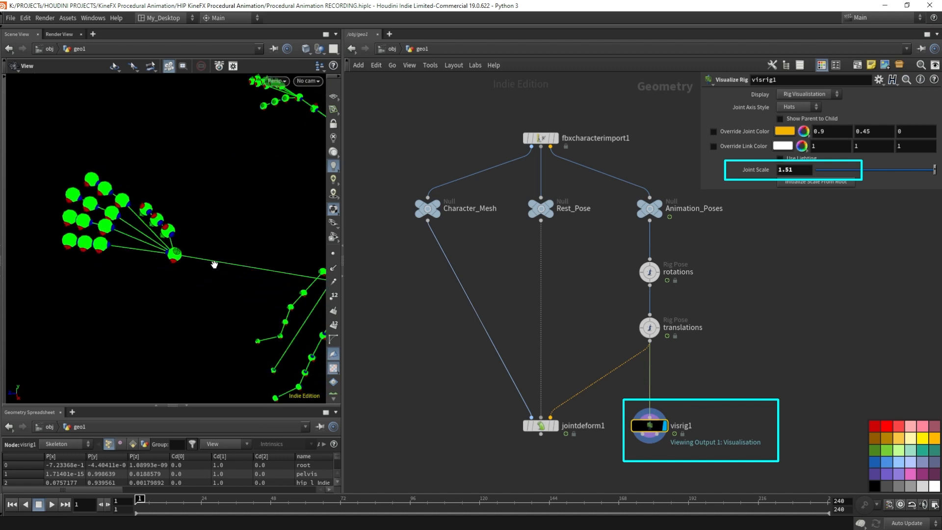
pyautogui.scroll(3, 184, 252)
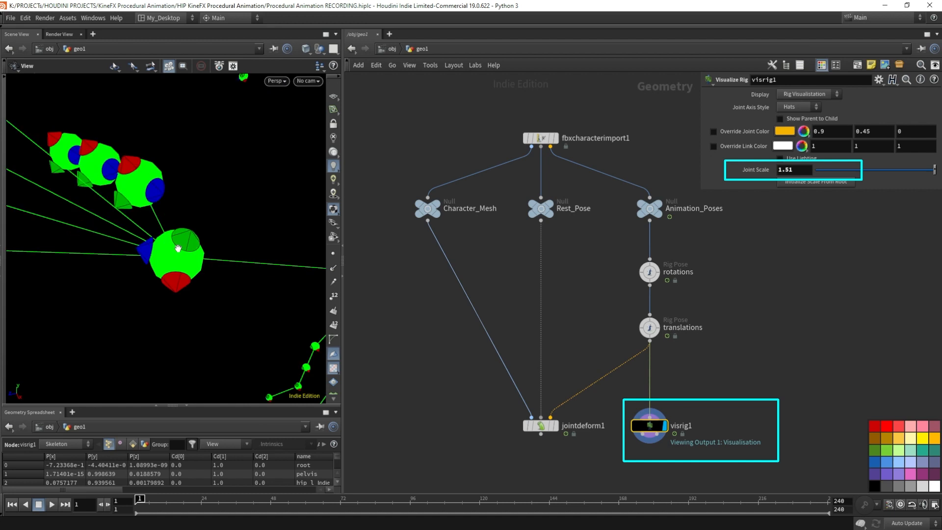
# Step: Examine the directions of the red, green and blue axis markers on the left wrist joint from several angles
pyautogui.scroll(5, 181, 249)
pyautogui.scroll(-8, 181, 250)
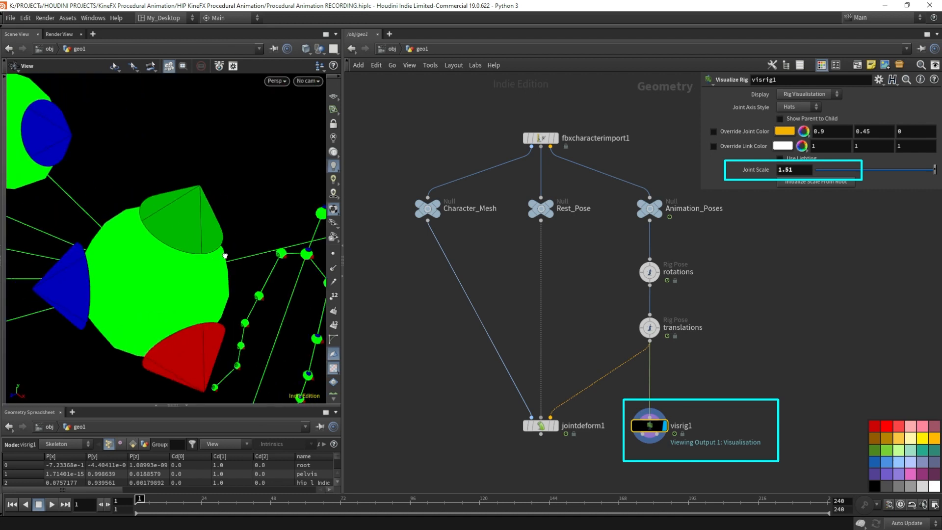
pyautogui.moveTo(205, 233); pyautogui.dragTo(224, 221)
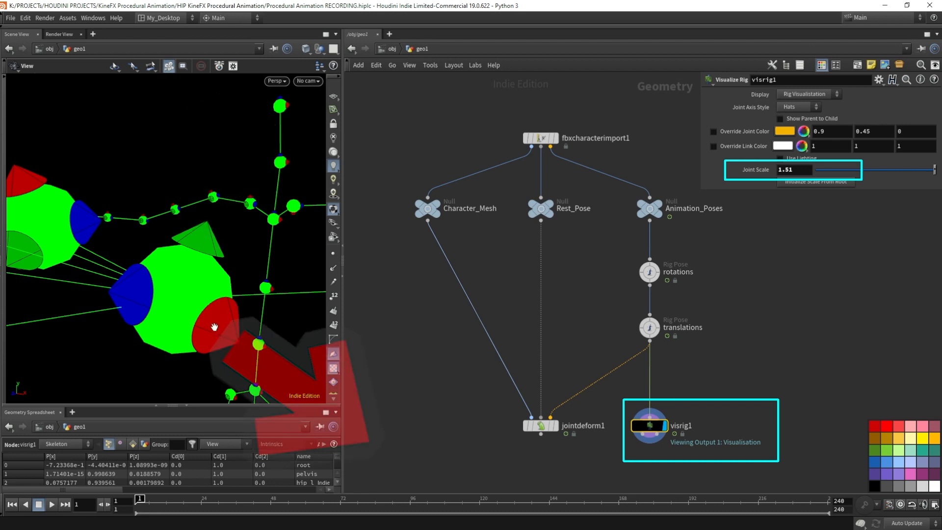
pyautogui.moveTo(181, 302); pyautogui.dragTo(150, 273)
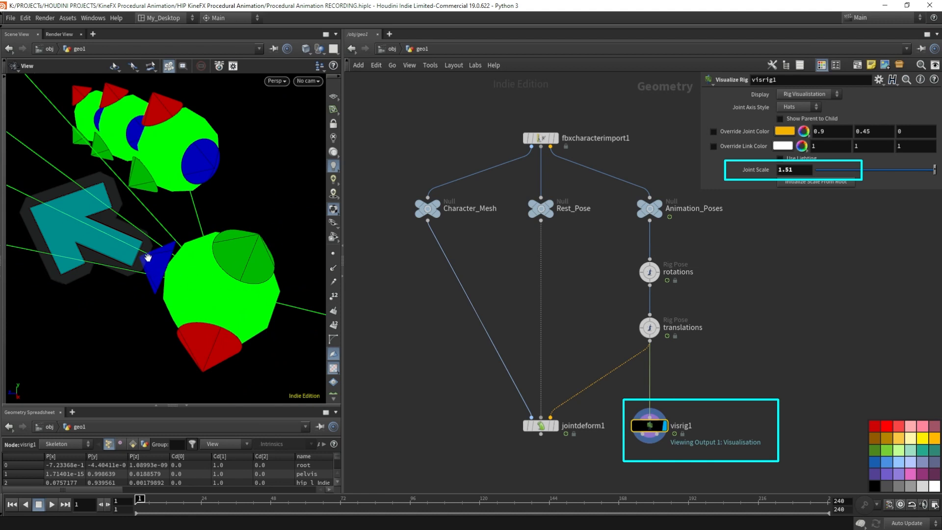
pyautogui.moveTo(222, 296); pyautogui.dragTo(200, 273)
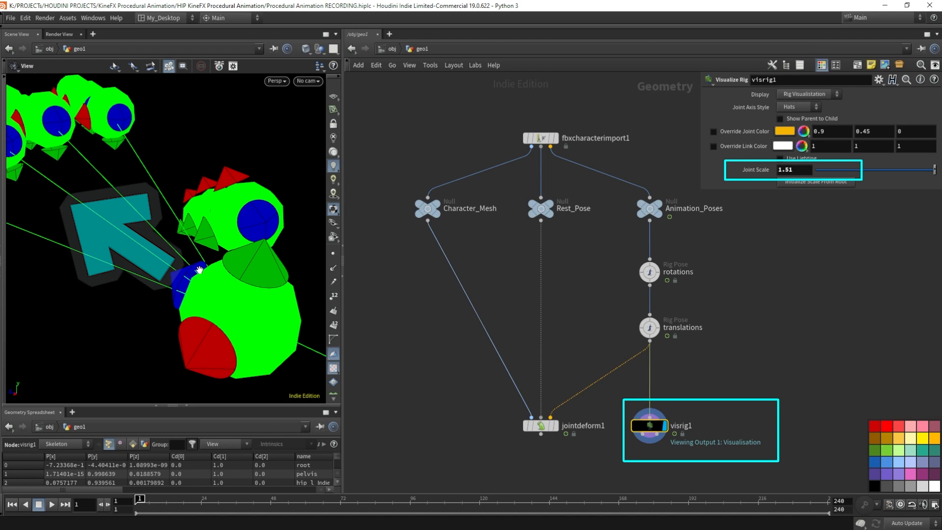
pyautogui.moveTo(204, 285); pyautogui.dragTo(269, 298)
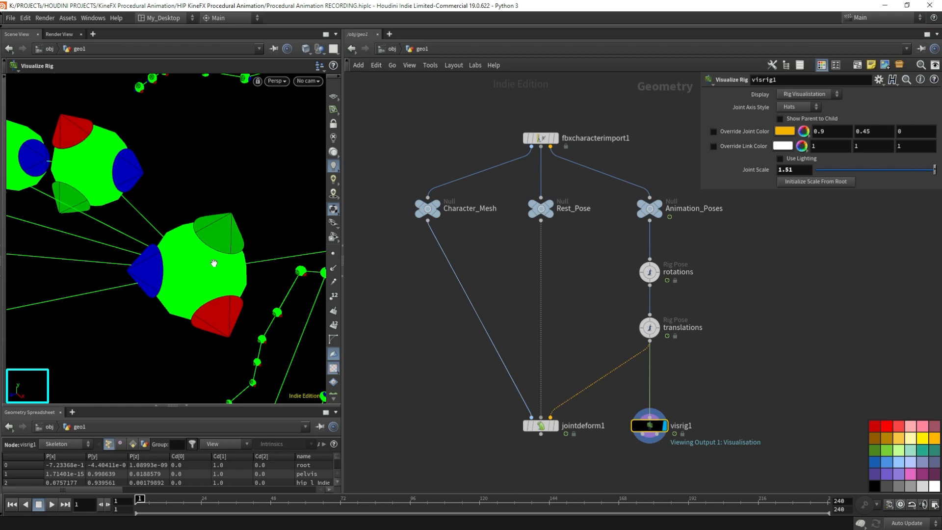
pyautogui.scroll(-6, 305, 208)
pyautogui.scroll(-4, 215, 260)
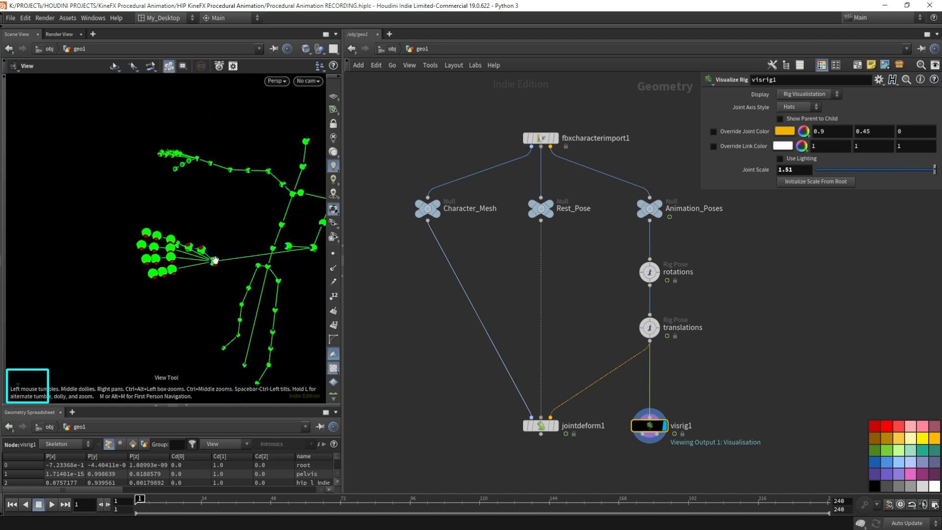
# Step: Feed the Rest_Pose null into visrig1 in place of translations and view the arm joints in the default pose
pyautogui.moveTo(171, 220); pyautogui.dragTo(356, 200)
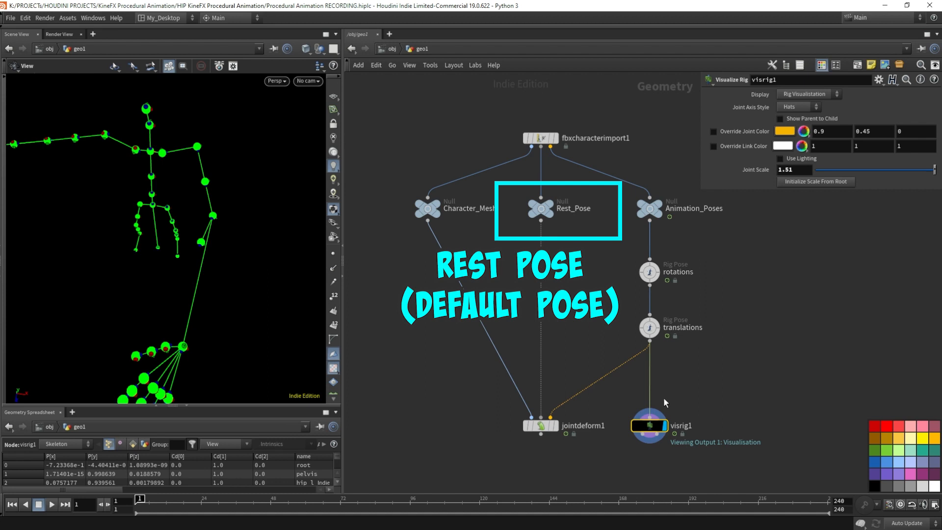
pyautogui.moveTo(541, 220); pyautogui.dragTo(649, 417)
pyautogui.moveTo(231, 294); pyautogui.dragTo(220, 266)
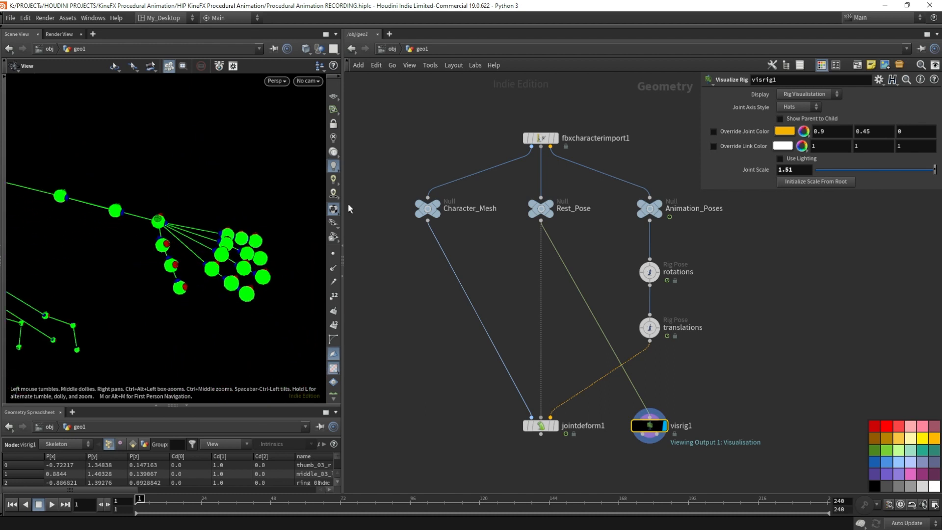
# Step: Display the rotations Rig Pose node and look closely at the rotated left arm
pyautogui.click(651, 270)
pyautogui.click(657, 266)
pyautogui.moveTo(105, 265); pyautogui.dragTo(113, 223)
pyautogui.scroll(5, 128, 230)
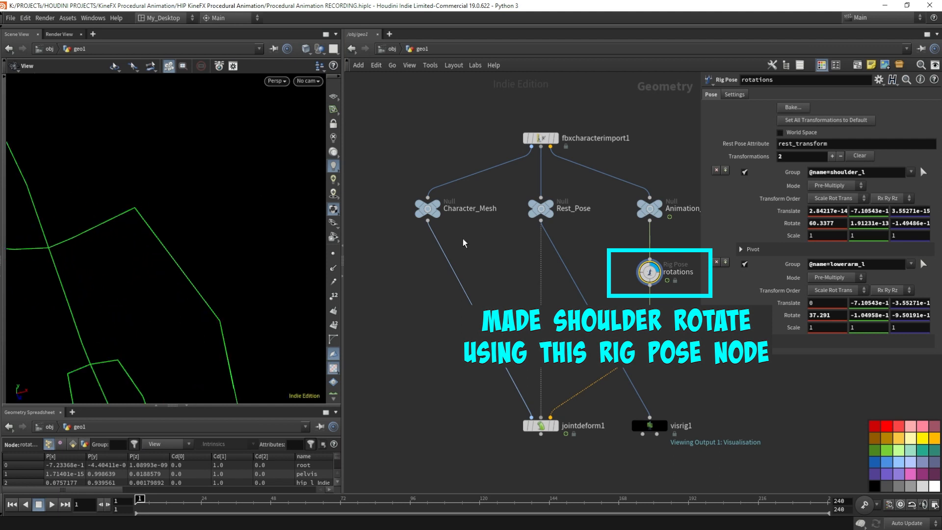
# Step: Display visrig1 again and examine the left shoulder joint's axis orientation in the rest pose
pyautogui.click(665, 426)
pyautogui.click(649, 426)
pyautogui.moveTo(304, 206); pyautogui.dragTo(168, 209)
pyautogui.scroll(5, 169, 209)
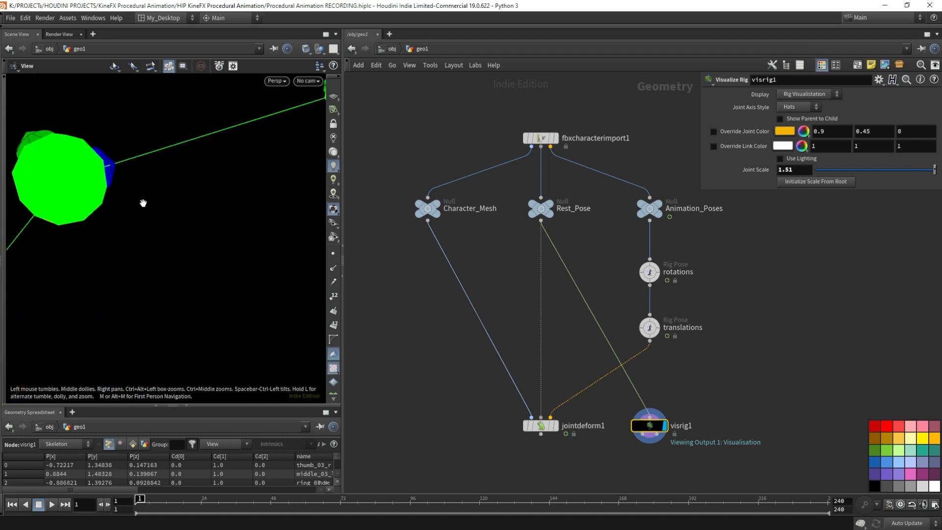
pyautogui.scroll(-5, 143, 204)
pyautogui.moveTo(143, 200); pyautogui.dragTo(197, 206, button='right')
pyautogui.moveTo(185, 206); pyautogui.dragTo(186, 216)
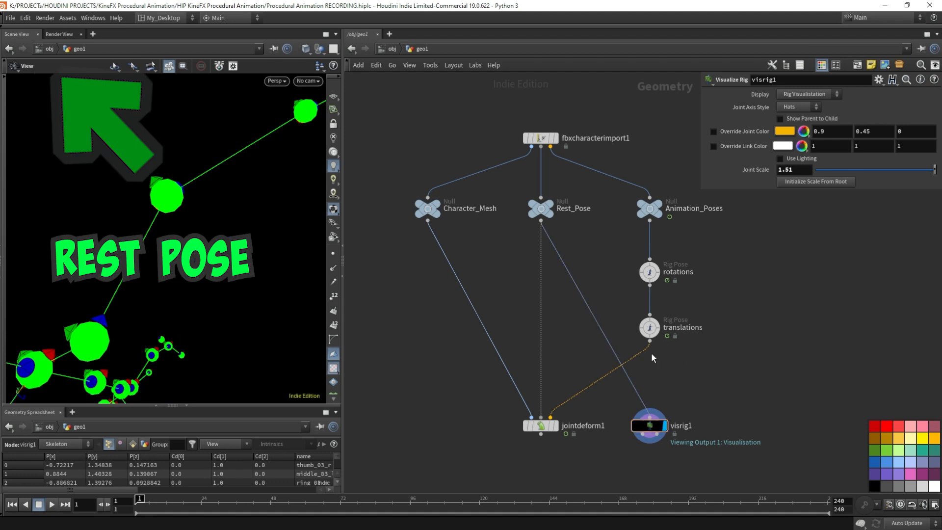
# Step: Reconnect translations to visrig1, comparing the left shoulder's axes against the Rest_Pose input and leaving translations connected
pyautogui.moveTo(650, 338); pyautogui.dragTo(651, 412)
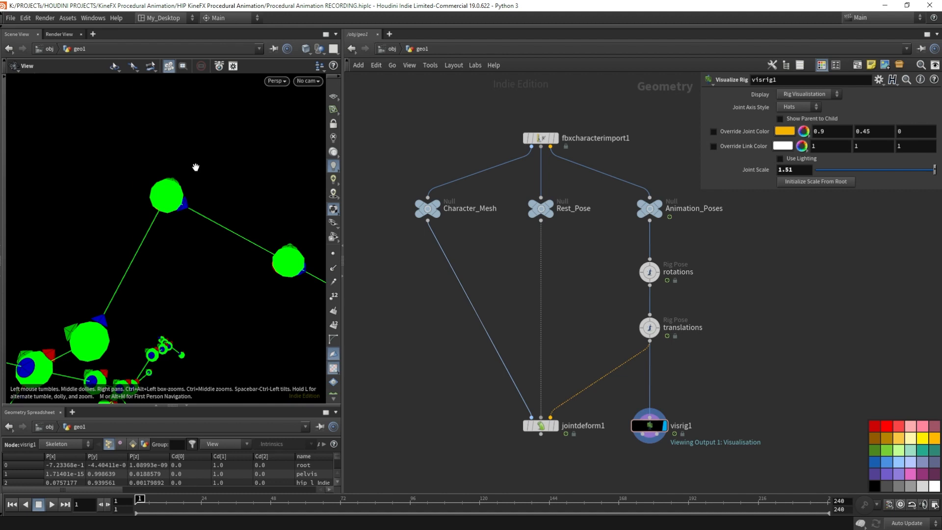
pyautogui.moveTo(163, 201); pyautogui.dragTo(121, 200)
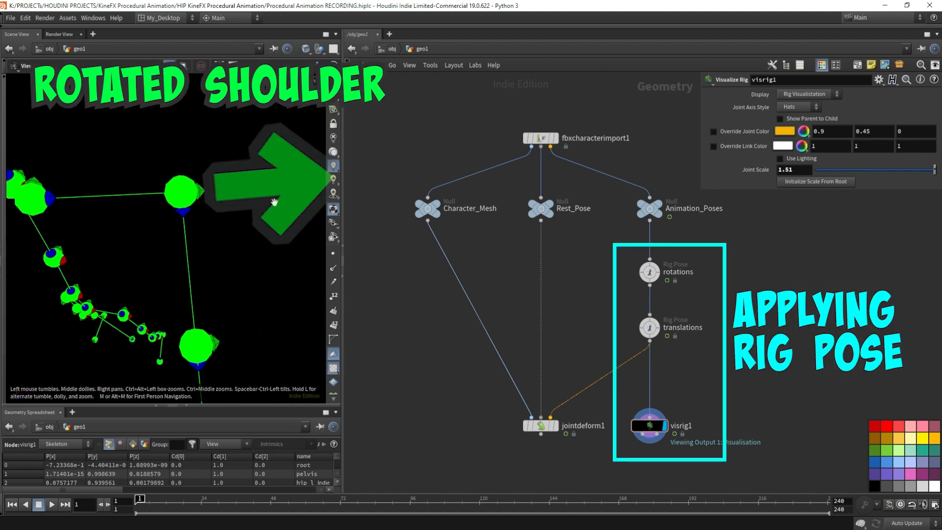
pyautogui.moveTo(541, 221); pyautogui.dragTo(647, 417)
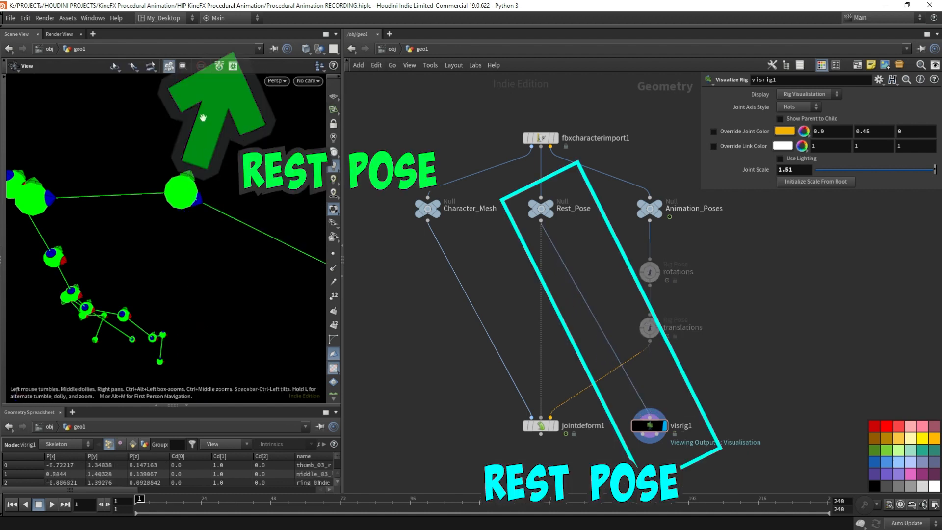
pyautogui.moveTo(650, 342); pyautogui.dragTo(651, 411)
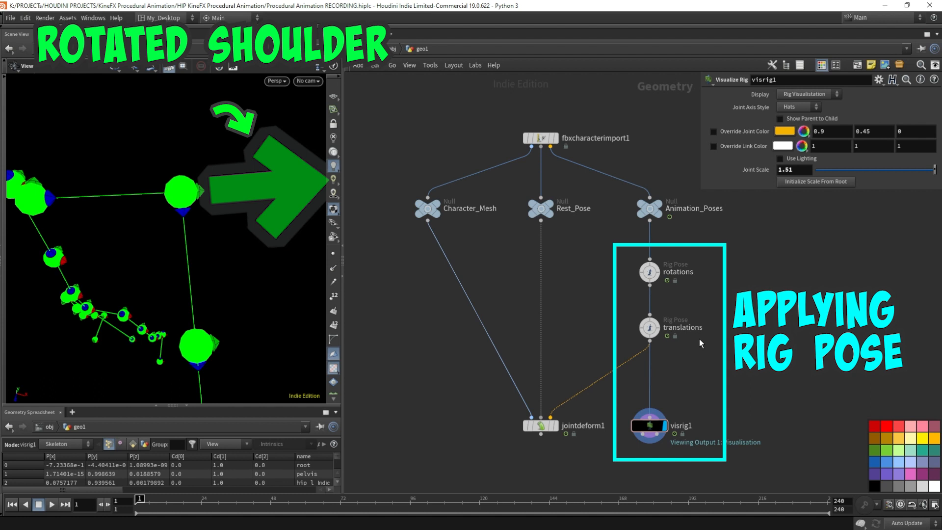
pyautogui.moveTo(218, 221); pyautogui.dragTo(232, 284)
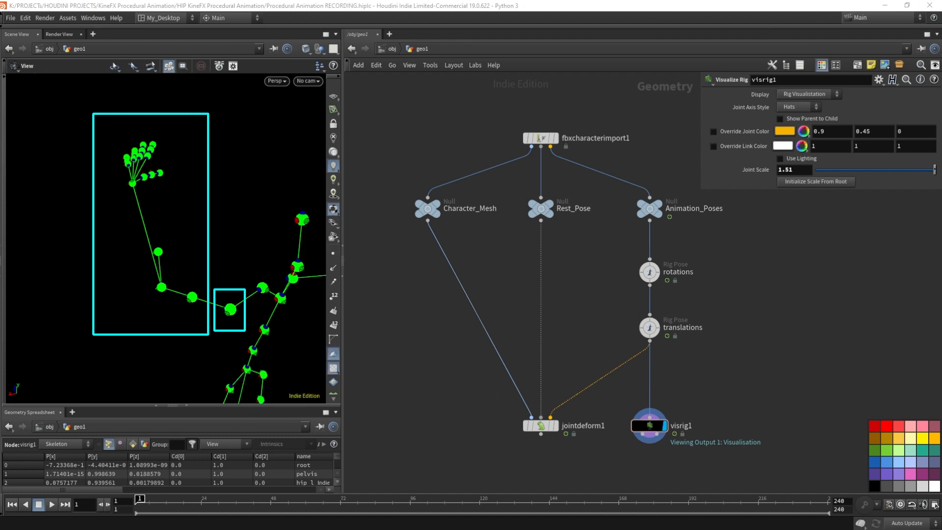
# Step: Bypass the rotations Rig Pose node
pyautogui.moveTo(656, 271)
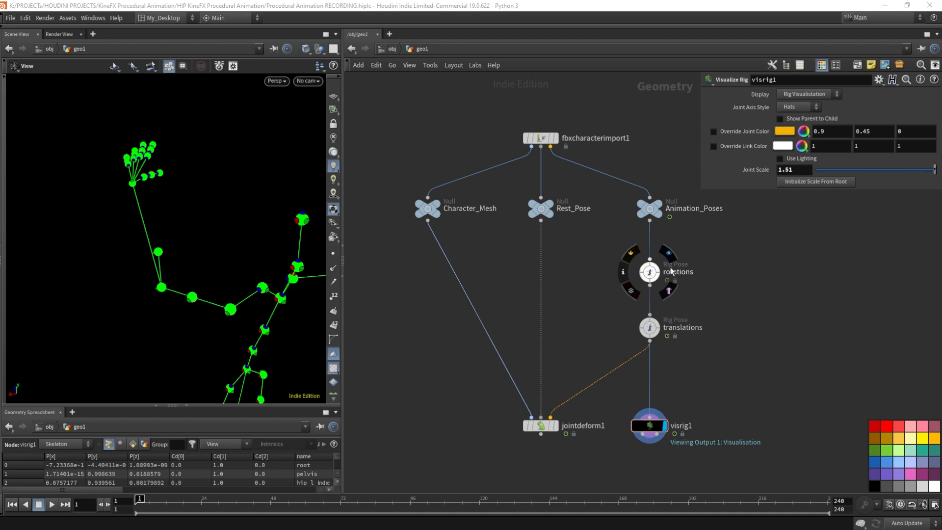
pyautogui.click(650, 272)
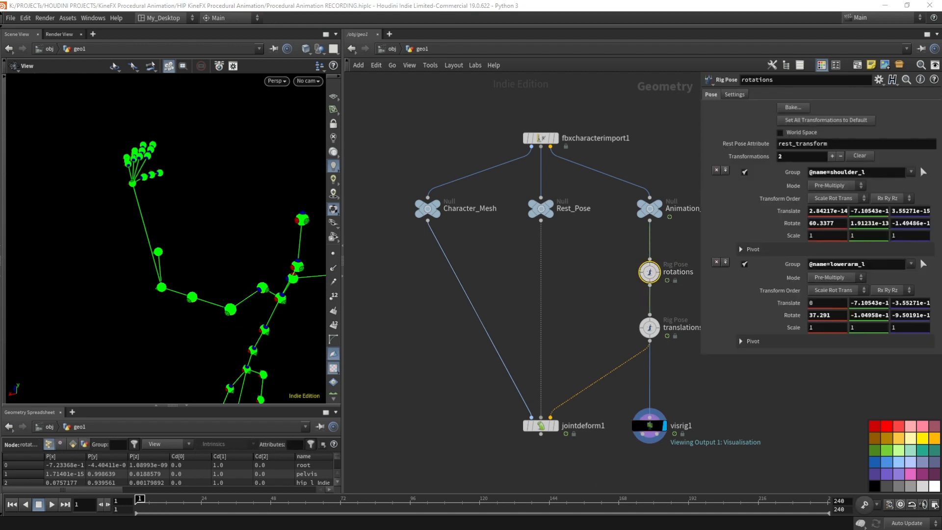
pyautogui.click(643, 272)
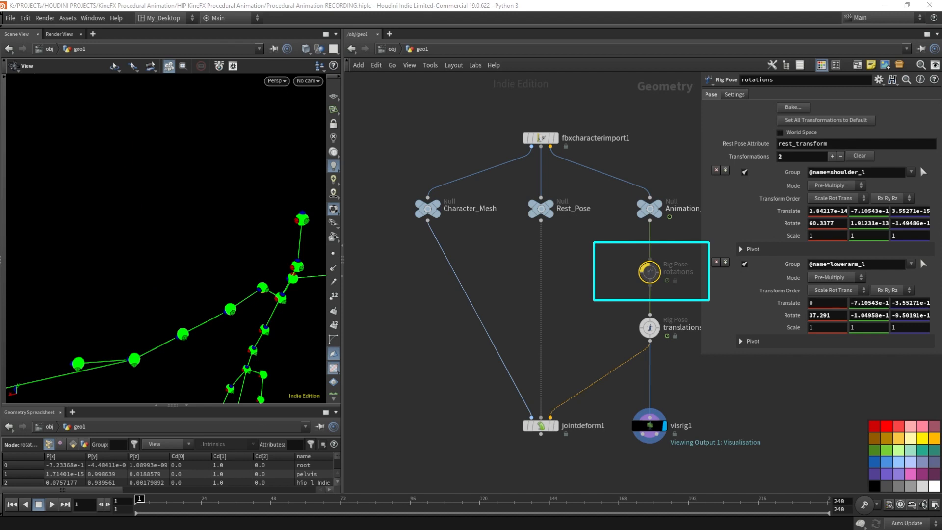
# Step: Toggle the bypass of the translations Rig Pose node repeatedly to compare the left hand's position, leaving the node active
pyautogui.scroll(-4, 233, 227)
pyautogui.moveTo(233, 228)
pyautogui.mouseDown()
pyautogui.moveTo(184, 240)
pyautogui.moveTo(192, 234)
pyautogui.mouseUp()
pyautogui.moveTo(646, 327)
pyautogui.press('q')
pyautogui.press('q')
pyautogui.press('q')
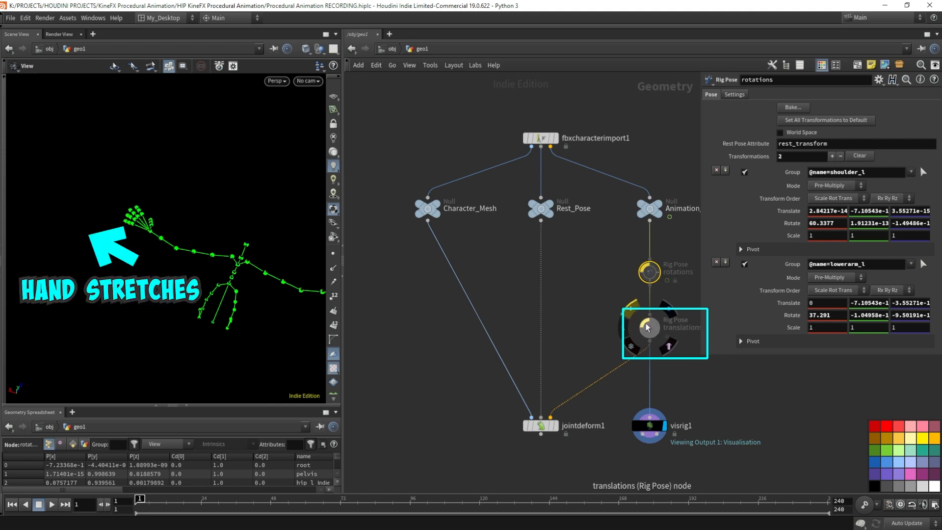
pyautogui.press('q')
pyautogui.press('q')
pyautogui.press('q')
pyautogui.press('q')
pyautogui.press('q')
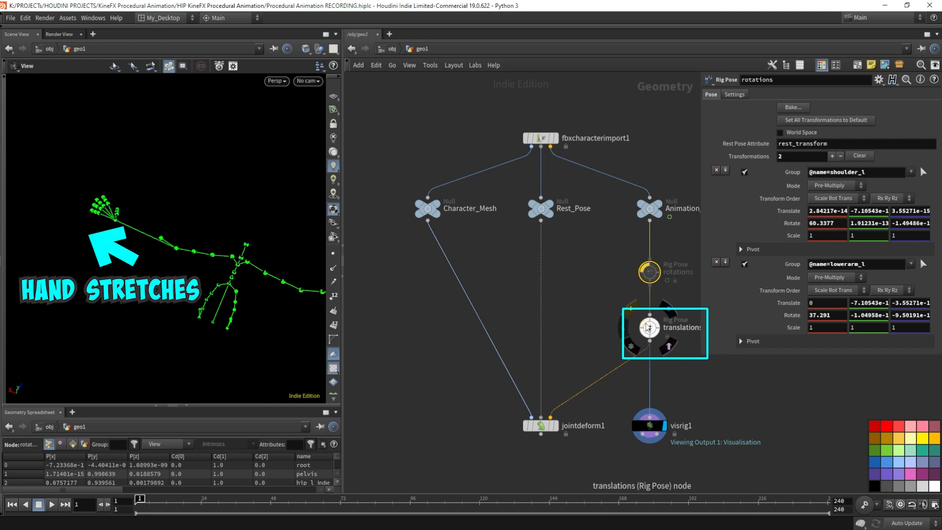
pyautogui.moveTo(182, 228); pyautogui.dragTo(190, 260)
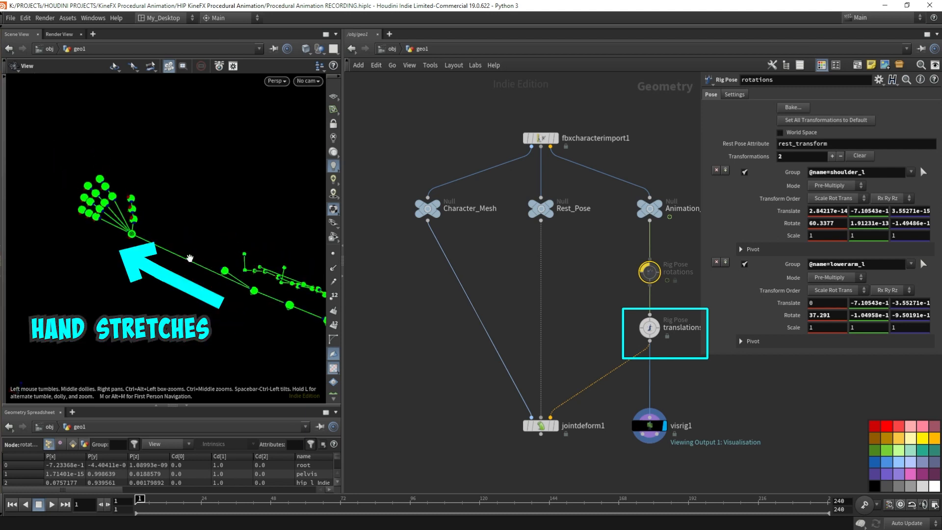